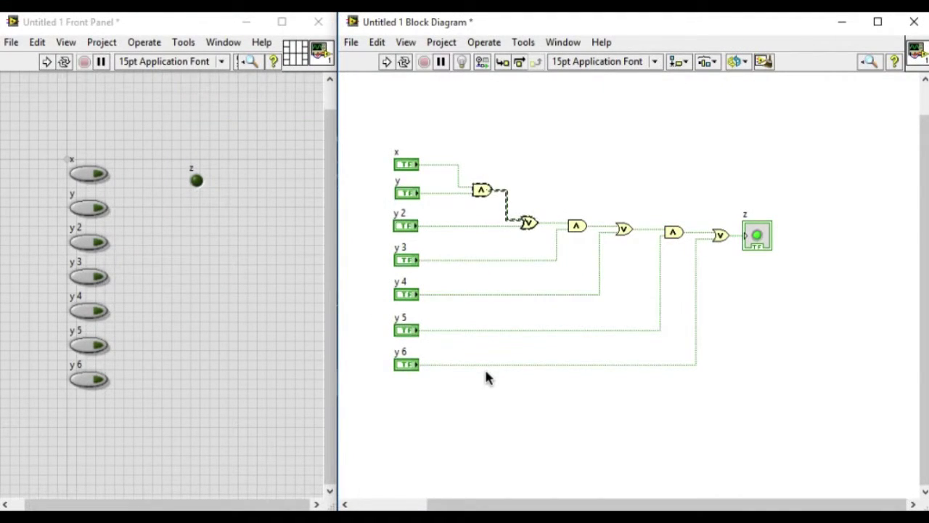
Convert the first AND and OR gates into a subVI with Edit > Create SubVI
left_click(483, 366)
left_click(512, 419)
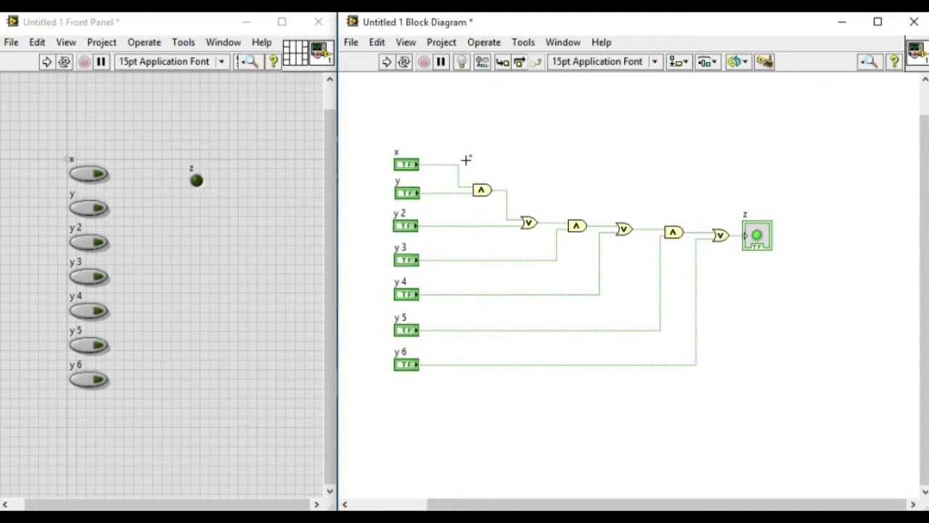
left_click_drag(465, 163, 541, 249)
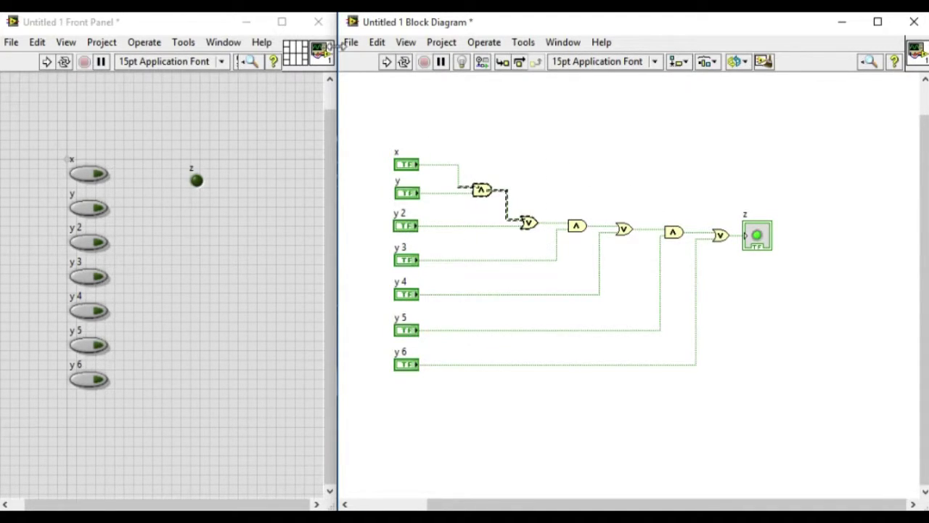
left_click(378, 44)
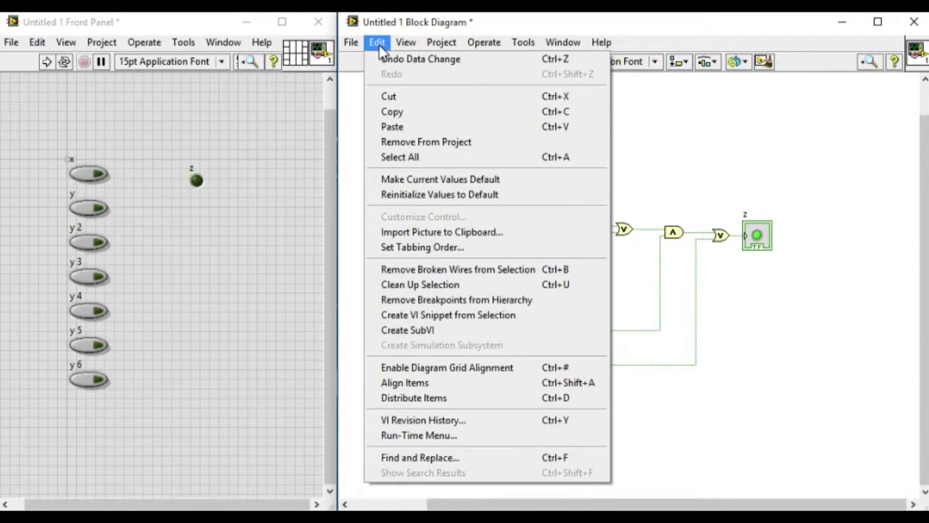
left_click(398, 331)
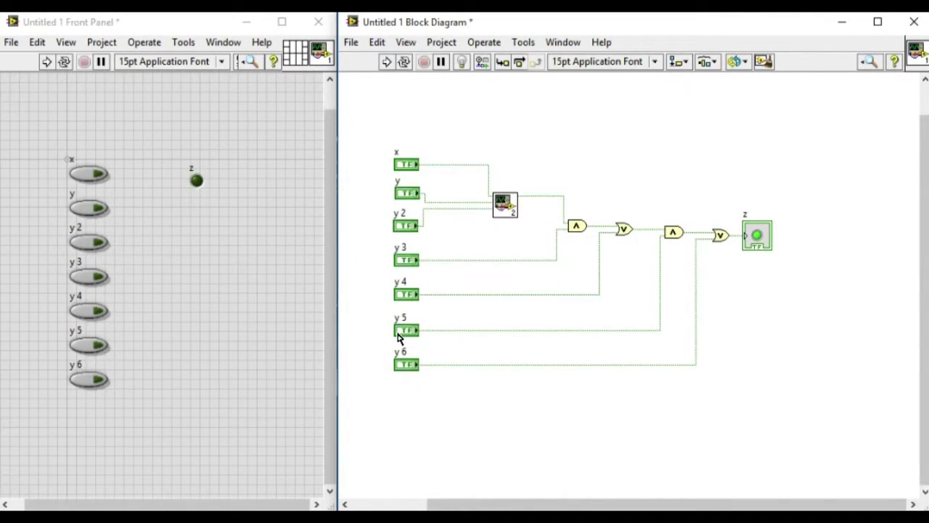
left_click(398, 332)
left_click(508, 209)
Open the new subVI's front panel, then its block diagram in an enlarged window
double_click(508, 207)
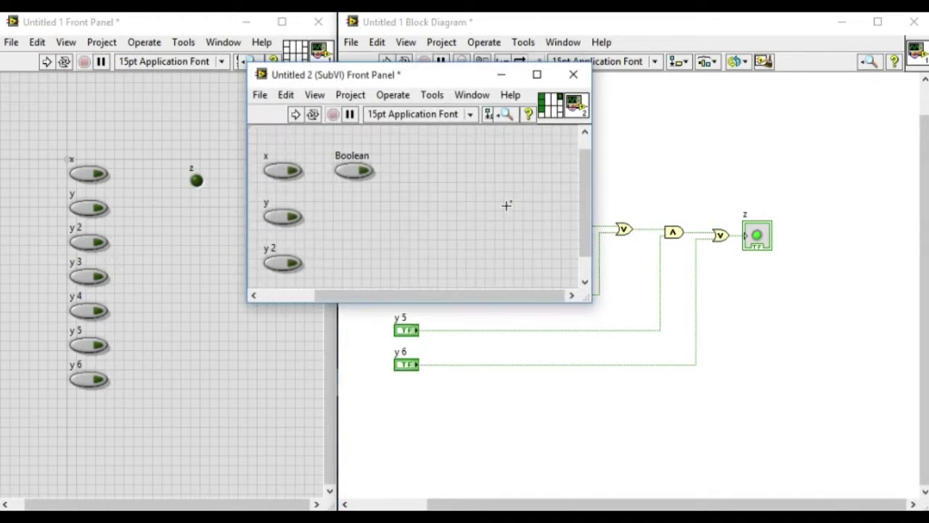
right_click(550, 108)
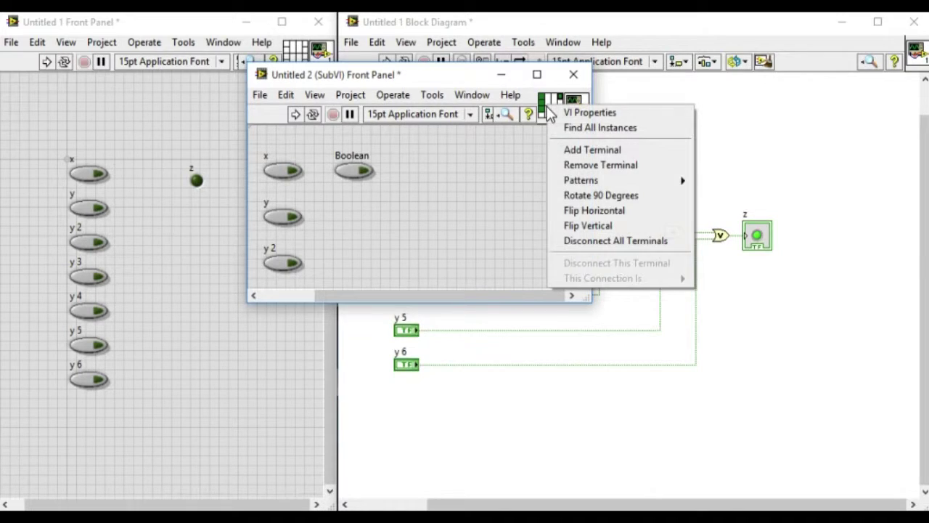
left_click(532, 196)
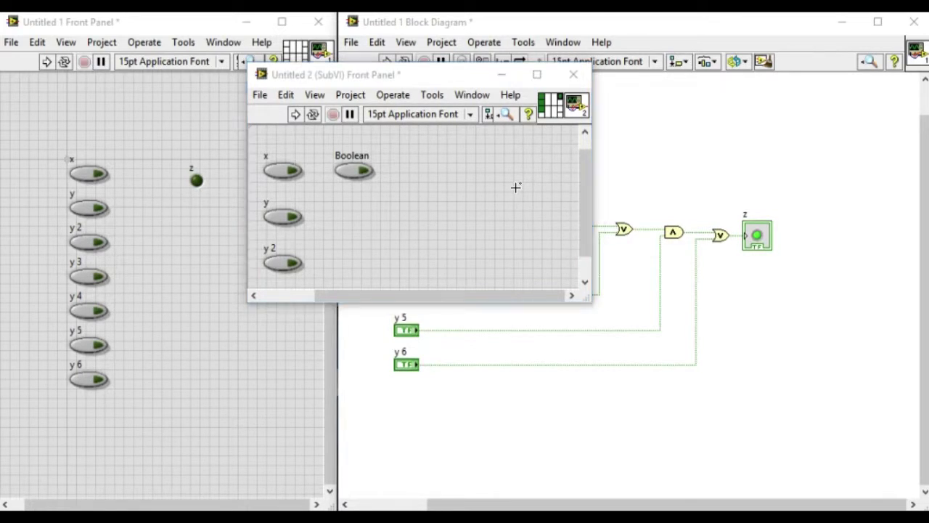
key("ctrl+e")
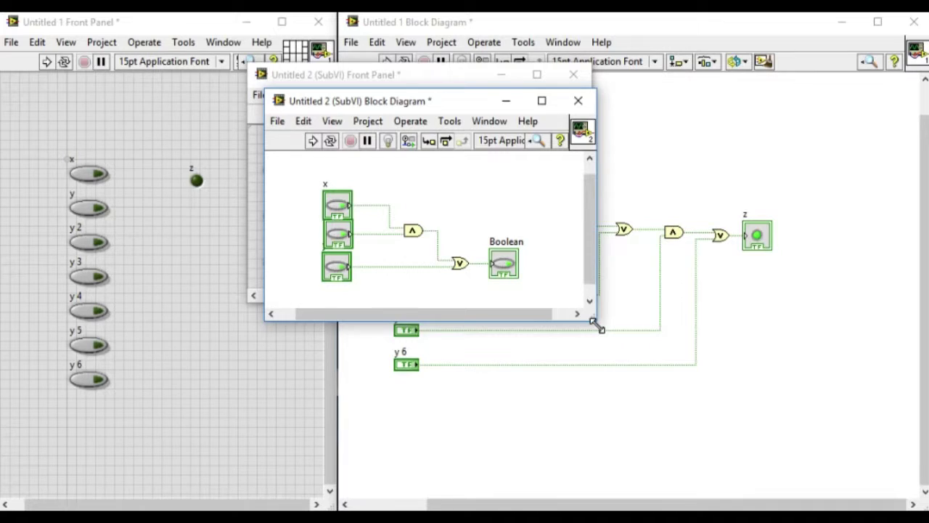
left_click_drag(595, 324, 864, 508)
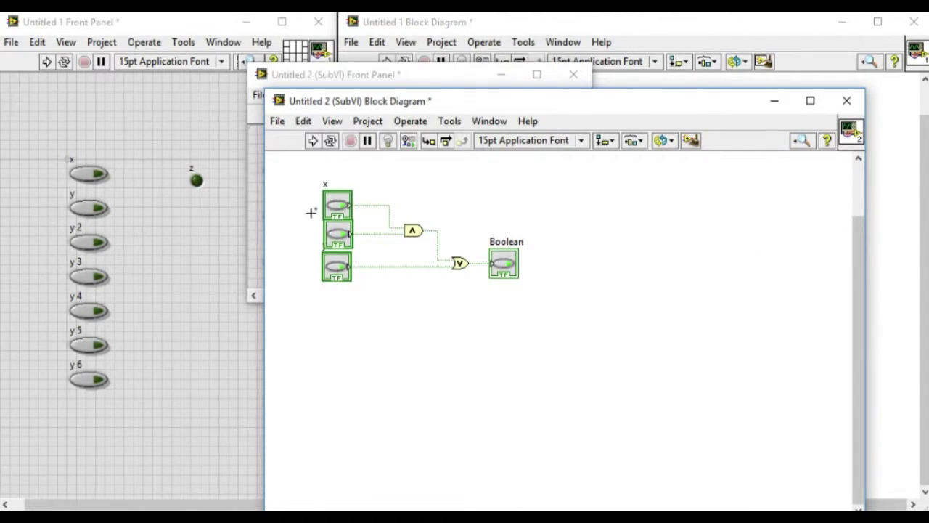
Move the three input terminals left and the Boolean output right with straight wires
left_click_drag(296, 182, 358, 317)
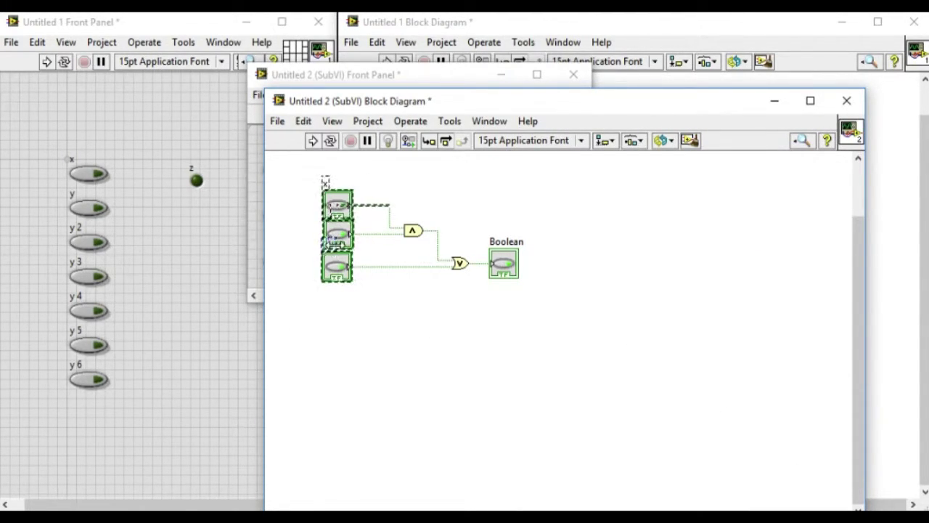
left_click_drag(301, 176, 344, 319)
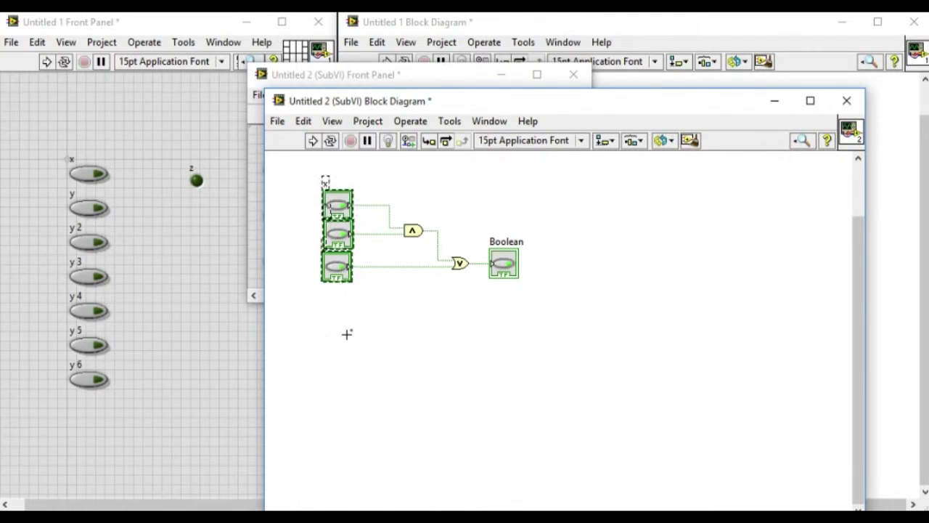
left_click_drag(336, 241, 284, 241)
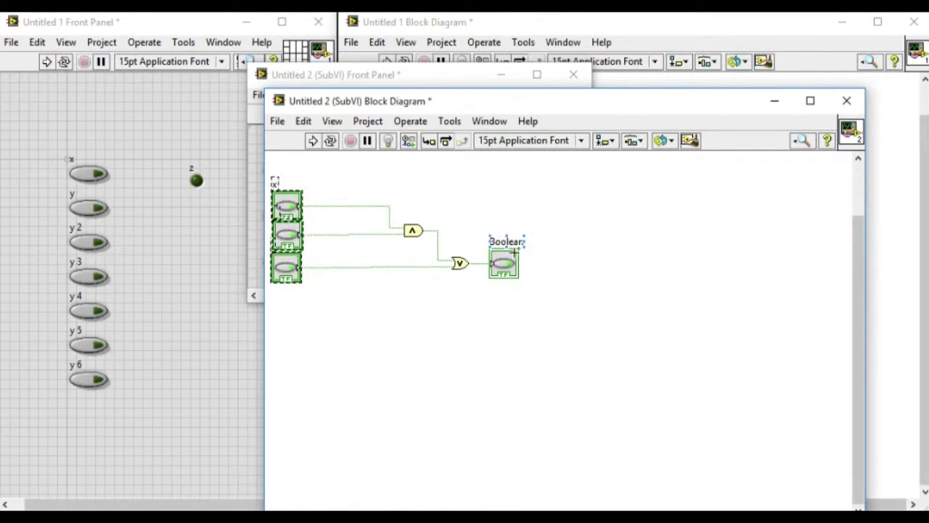
left_click_drag(512, 262, 605, 267)
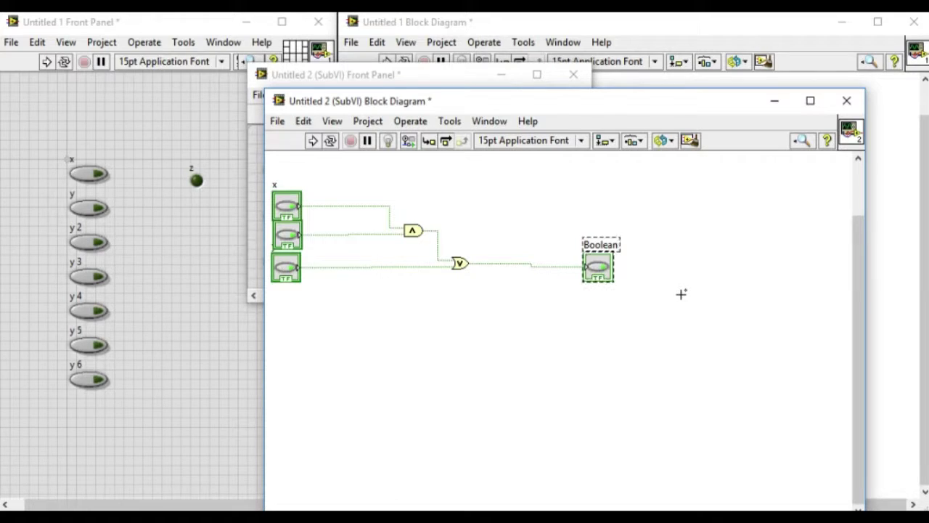
key("Up")
key("Up")
key("Up")
right_click(521, 314)
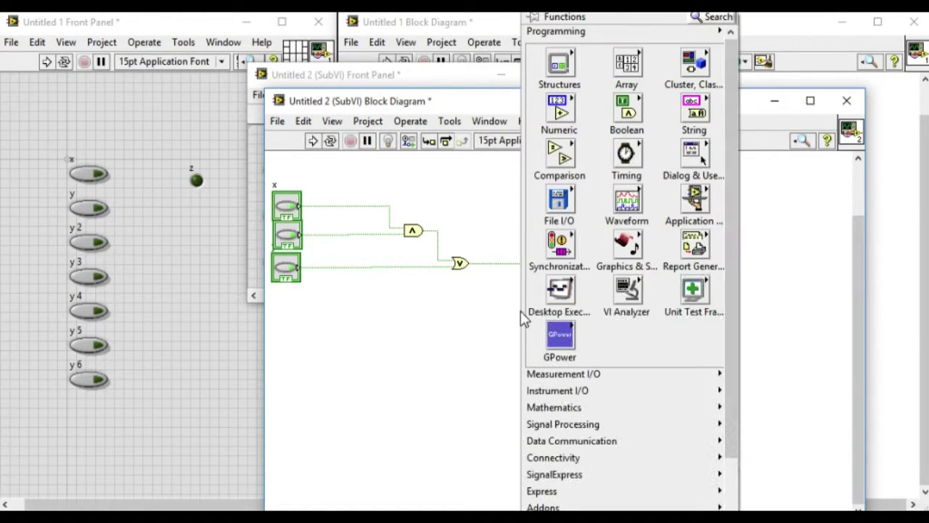
left_click(486, 342)
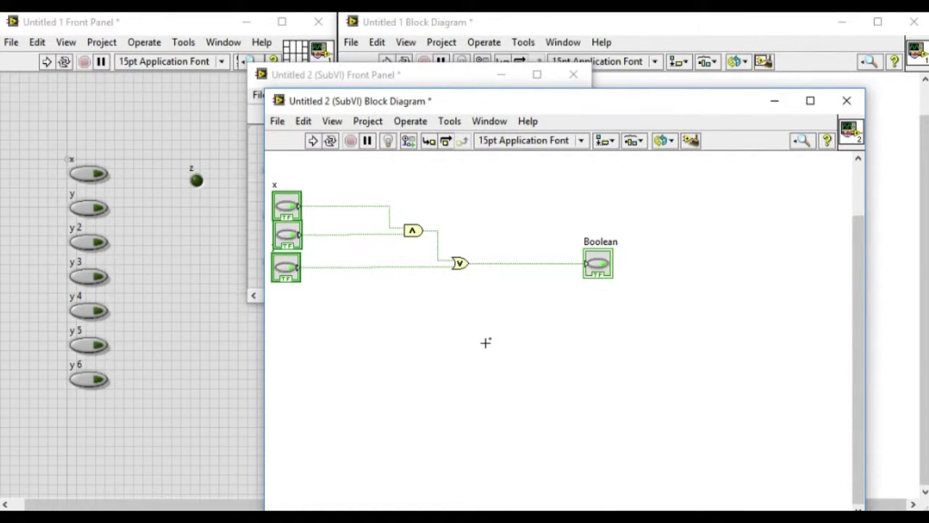
Place an Error Constant below the gates, change it to a control, and create a wired indicator
key("ctrl+space")
type("error")
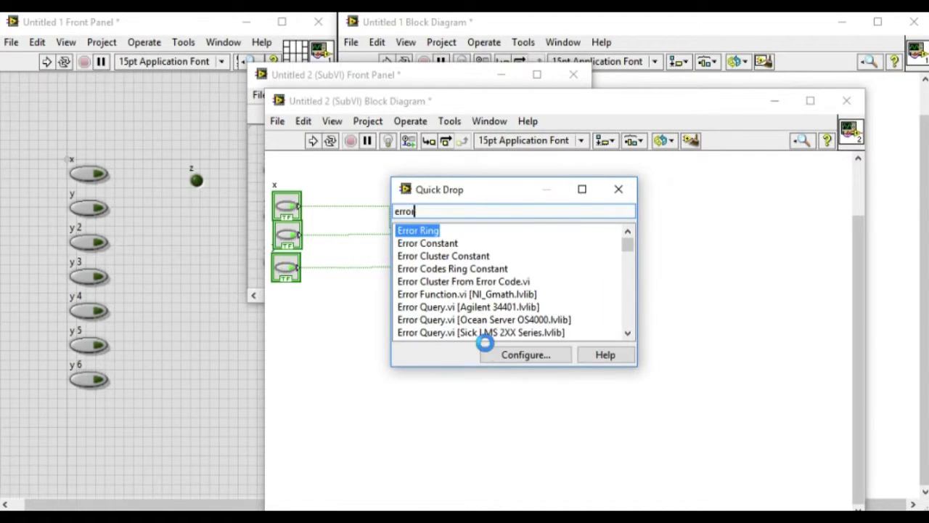
key("Down")
key("Return")
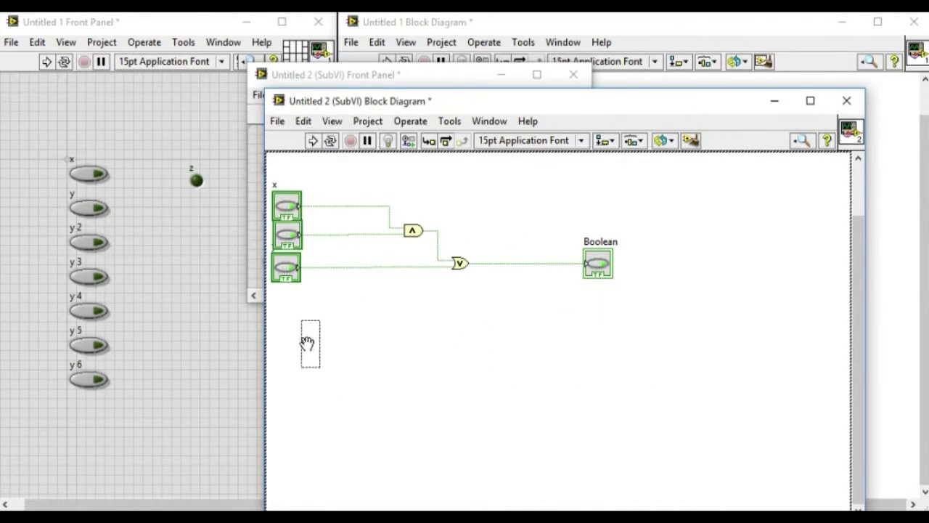
left_click(293, 355)
right_click(292, 354)
left_click(336, 342)
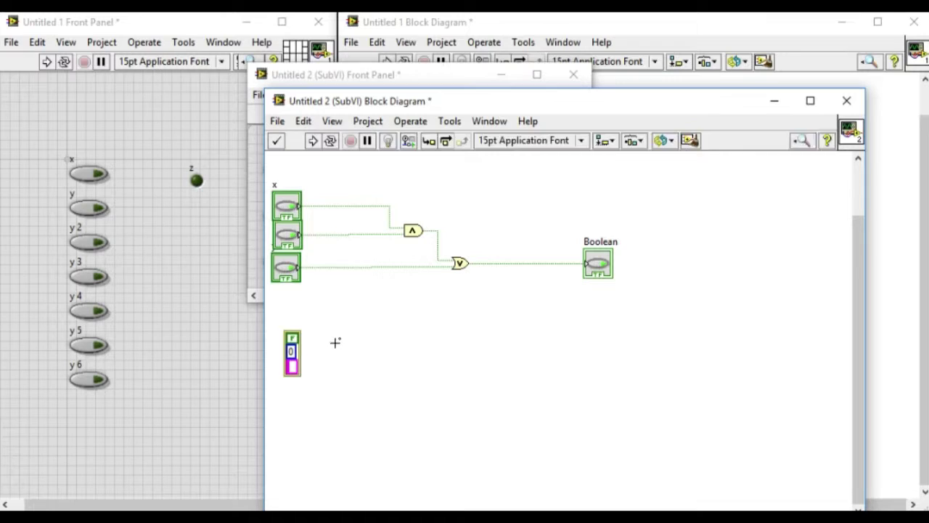
right_click(312, 356)
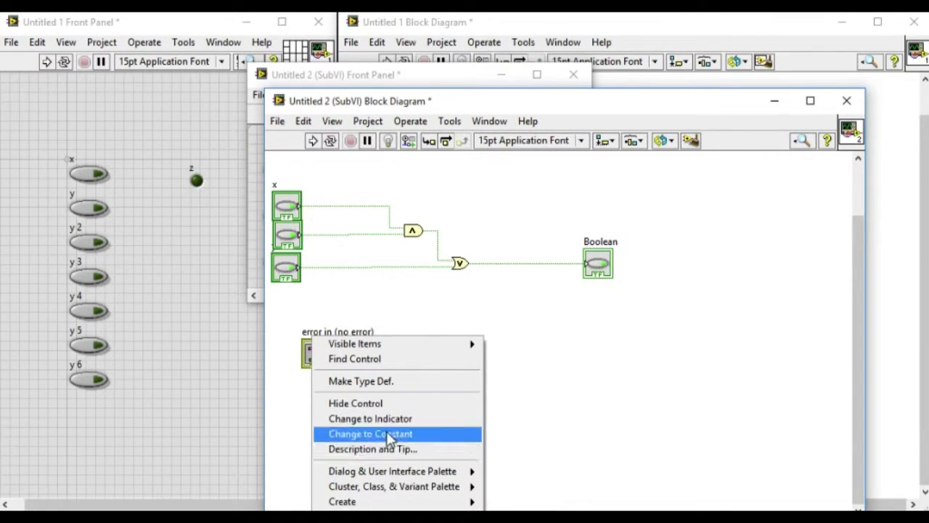
mouse_move(392, 471)
mouse_move(393, 501)
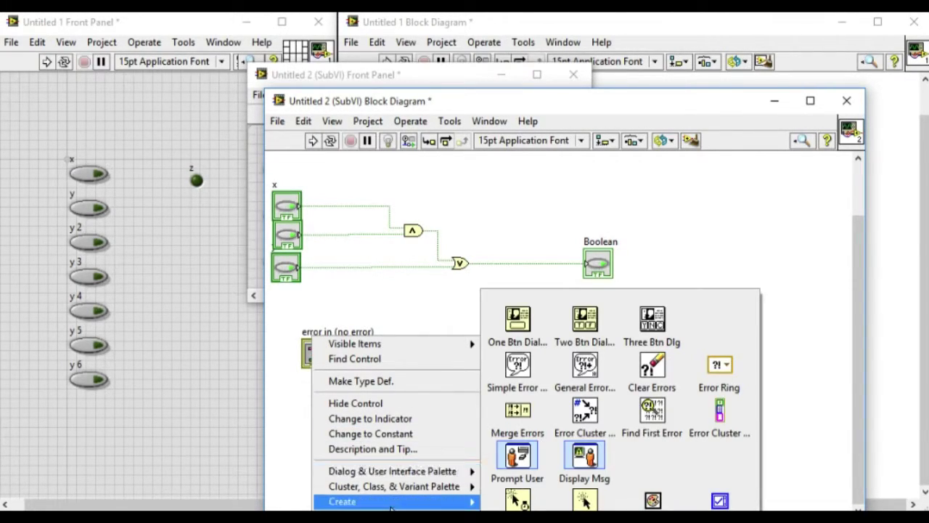
left_click(513, 503)
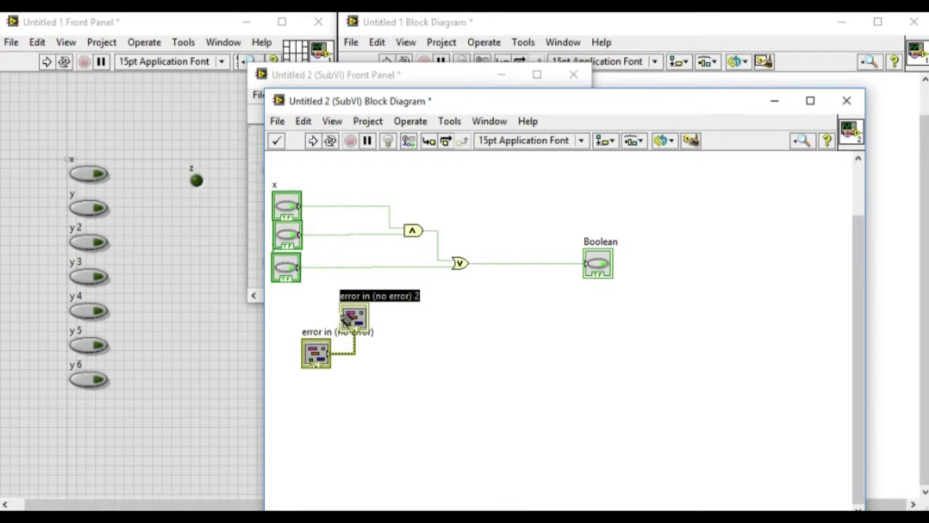
left_click(346, 319)
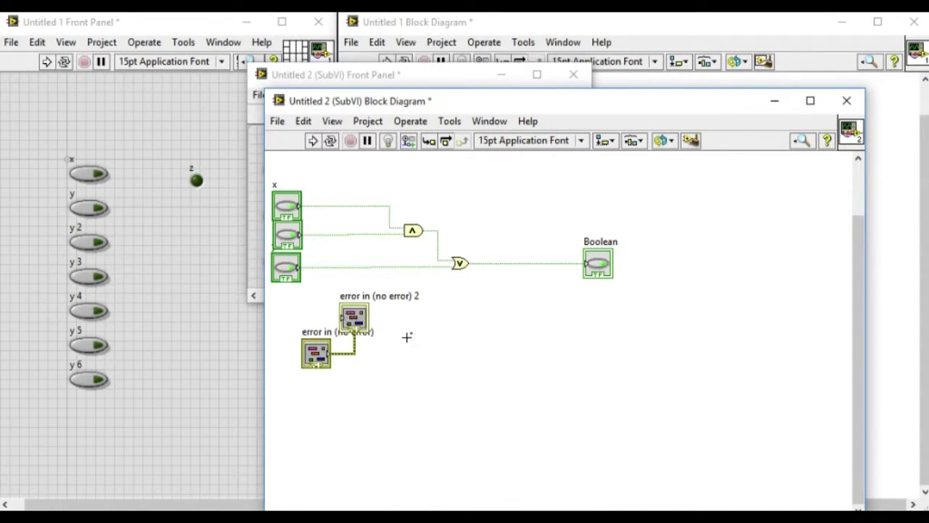
Spread the error control and indicator apart so the error wire runs straight
left_click_drag(363, 321, 607, 348)
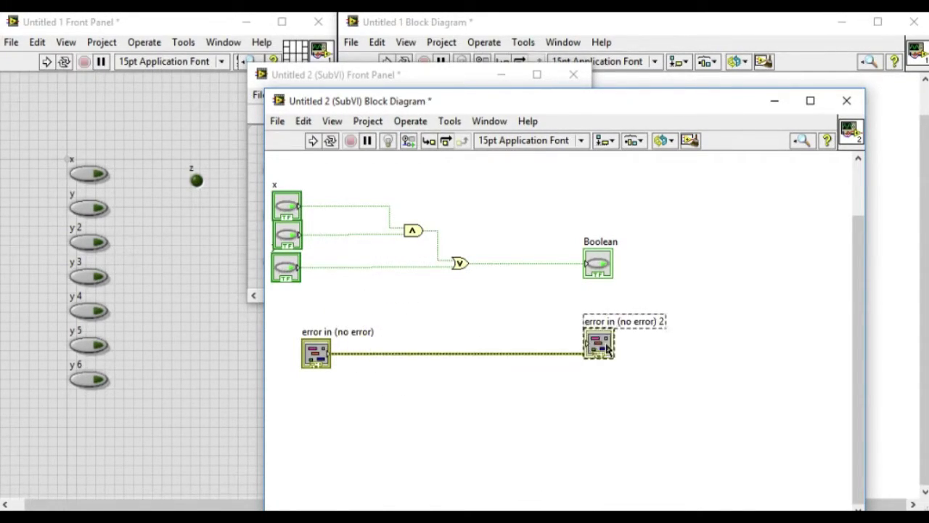
left_click_drag(319, 353, 290, 354)
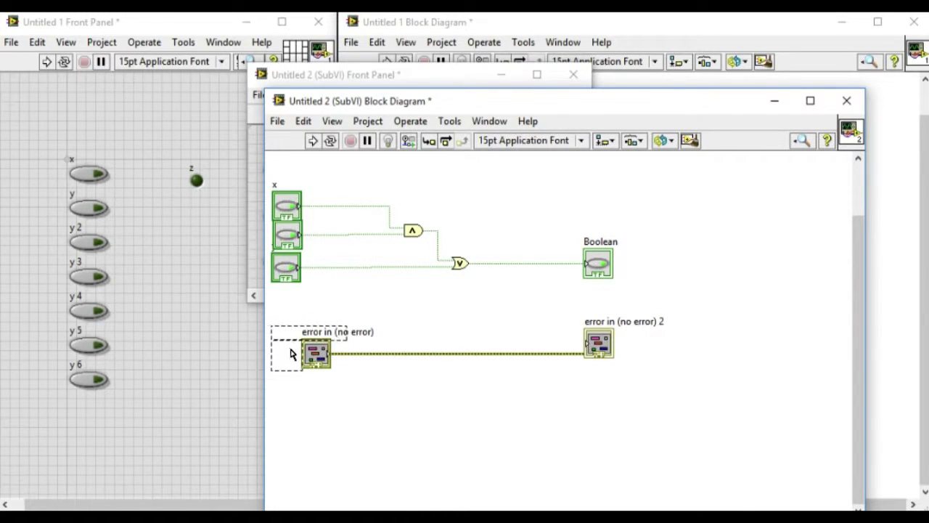
left_click(407, 312)
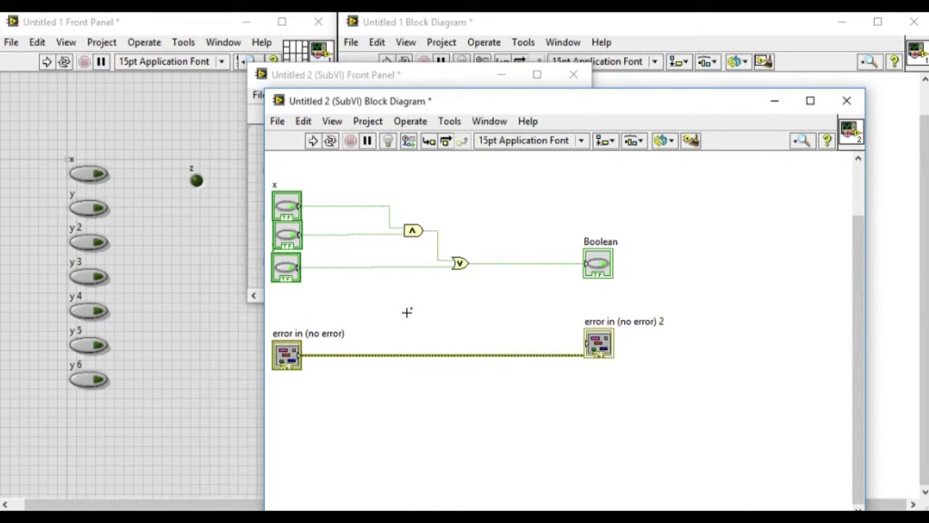
left_click(600, 347)
key("shift+Down")
key("shift+Down")
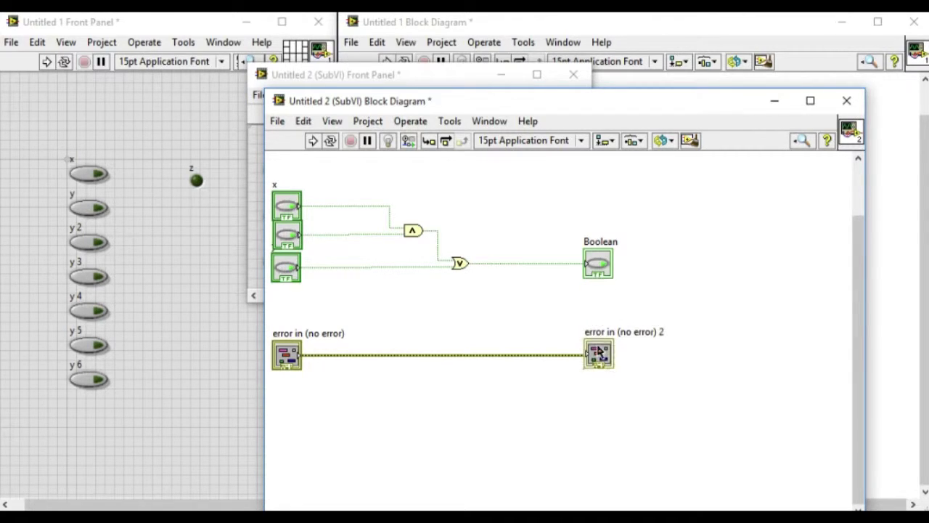
Draw a Case Structure around the AND/OR gates and delete the old error wire
right_click(524, 321)
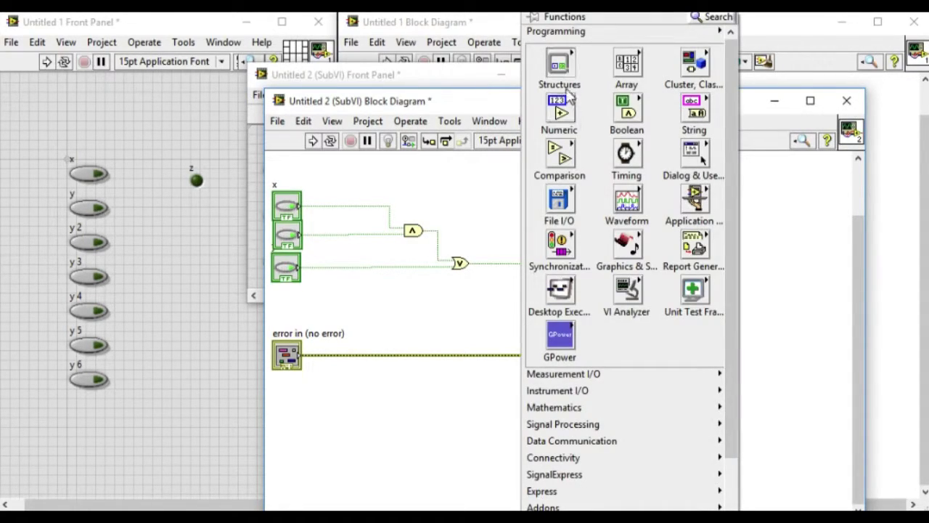
mouse_move(559, 69)
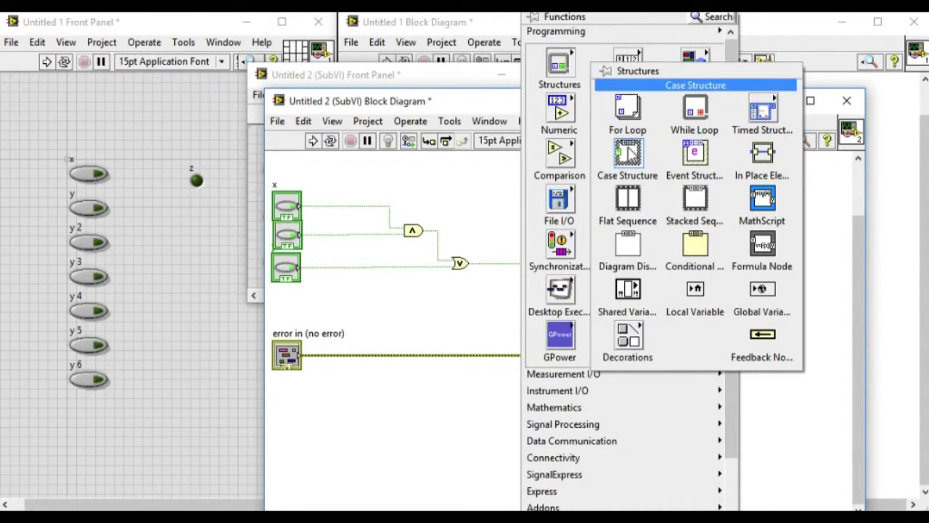
left_click(628, 150)
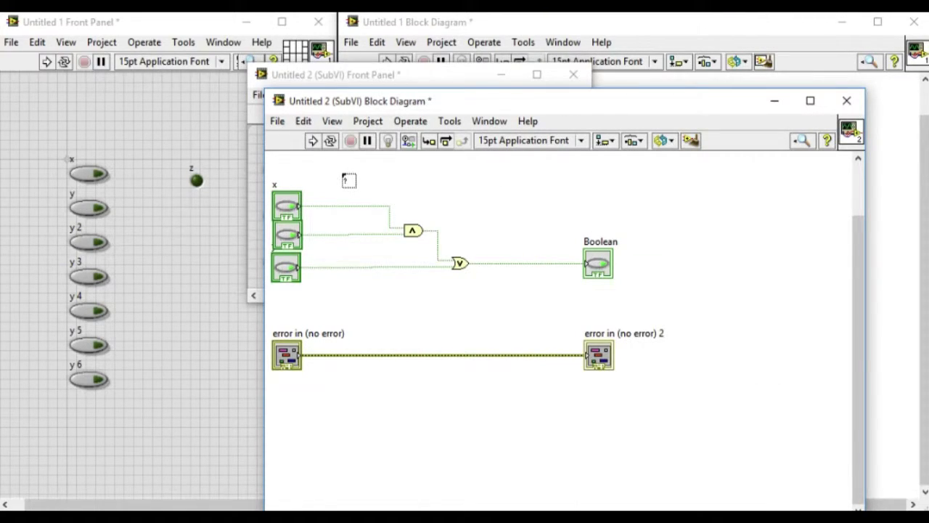
left_click_drag(343, 173, 565, 408)
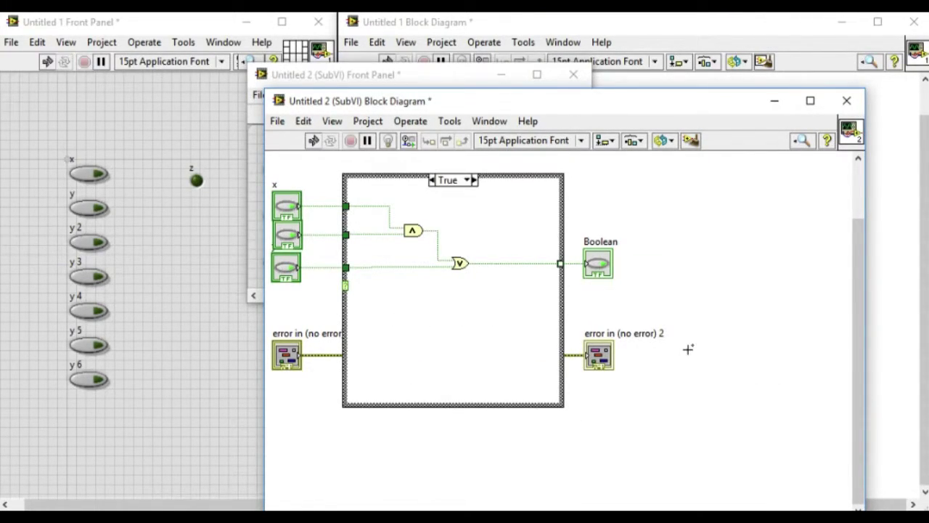
left_click(322, 357)
key("Delete")
Move the case selector down and wire error in to it
left_click_drag(346, 287, 345, 356)
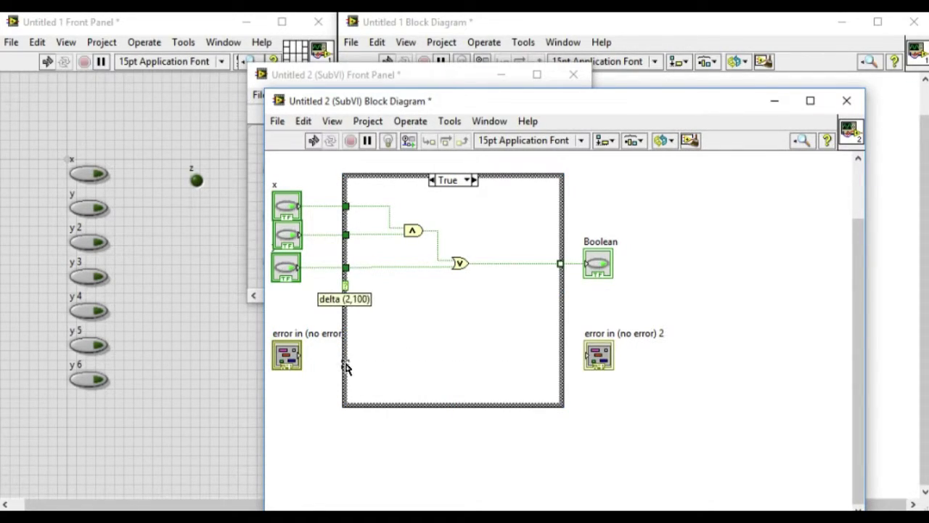
left_click(346, 356)
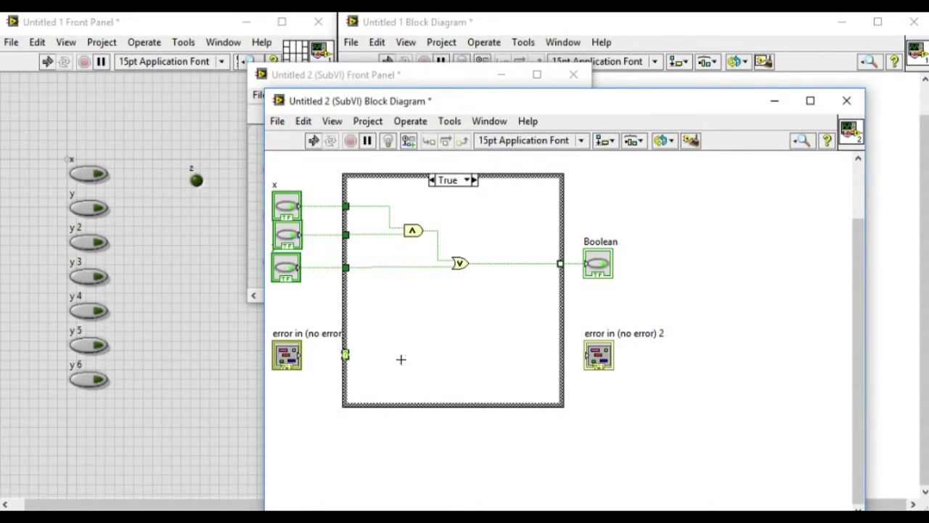
left_click(306, 357)
left_click(347, 355)
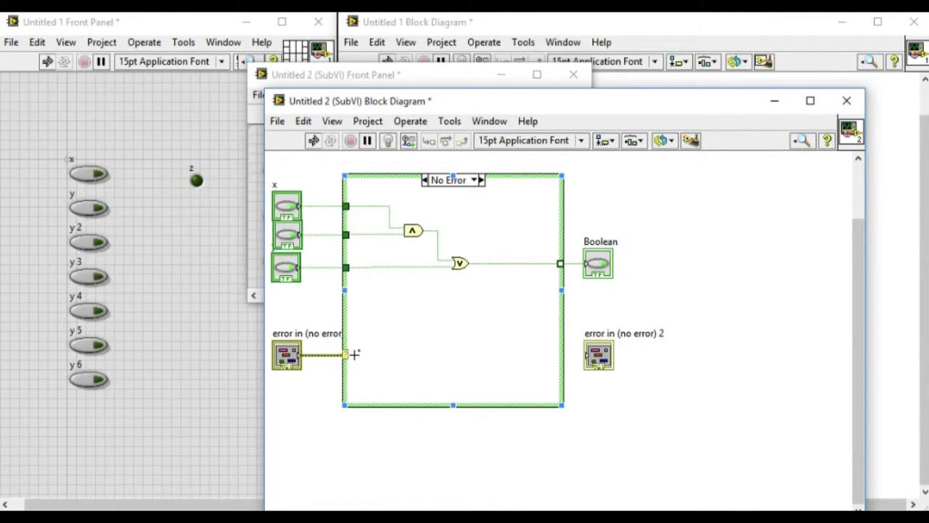
left_click(353, 355)
Wire the error through to error in (no error) 2; in the Error case, output False and pass the error
left_click(592, 356)
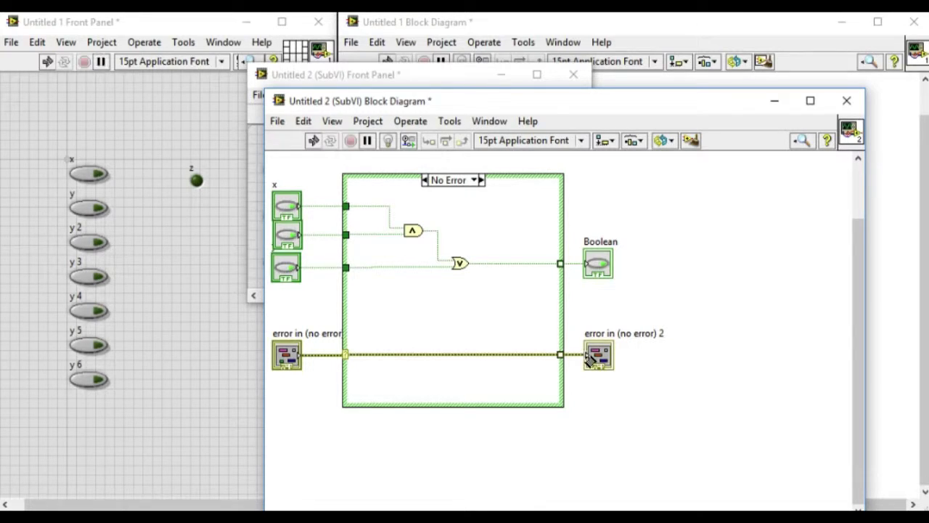
left_click(481, 180)
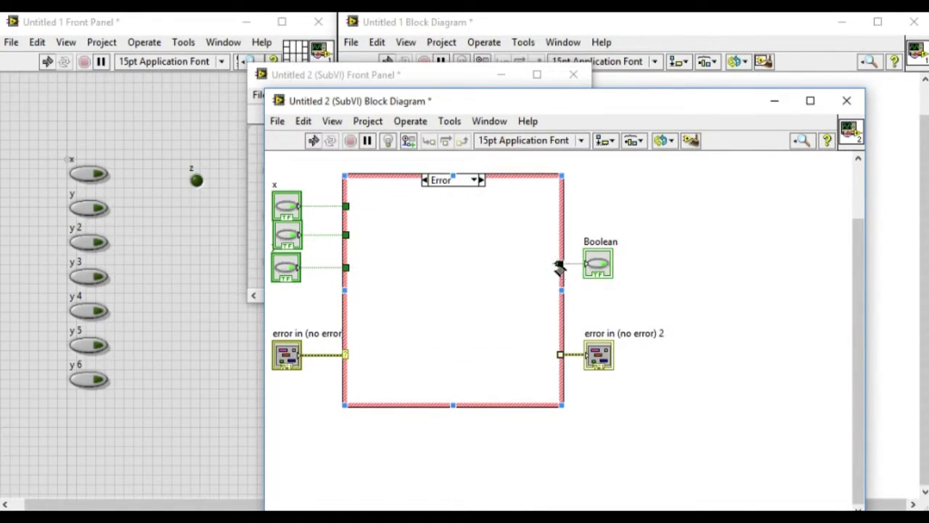
right_click(559, 268)
left_click(719, 313)
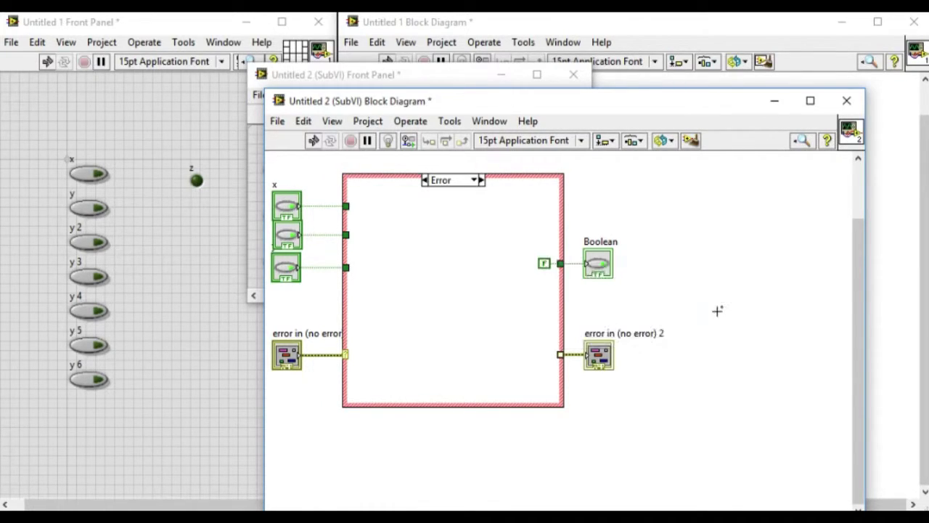
left_click(557, 355)
left_click(346, 355)
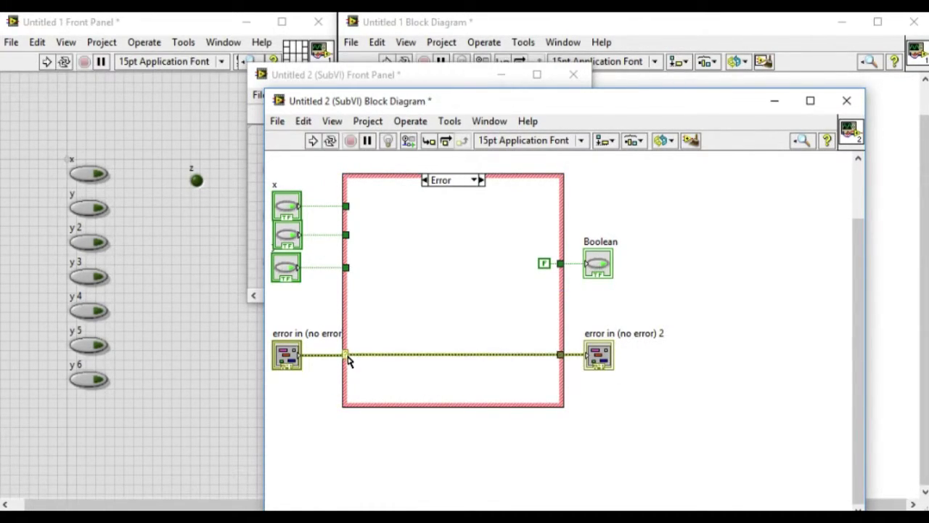
left_click(425, 180)
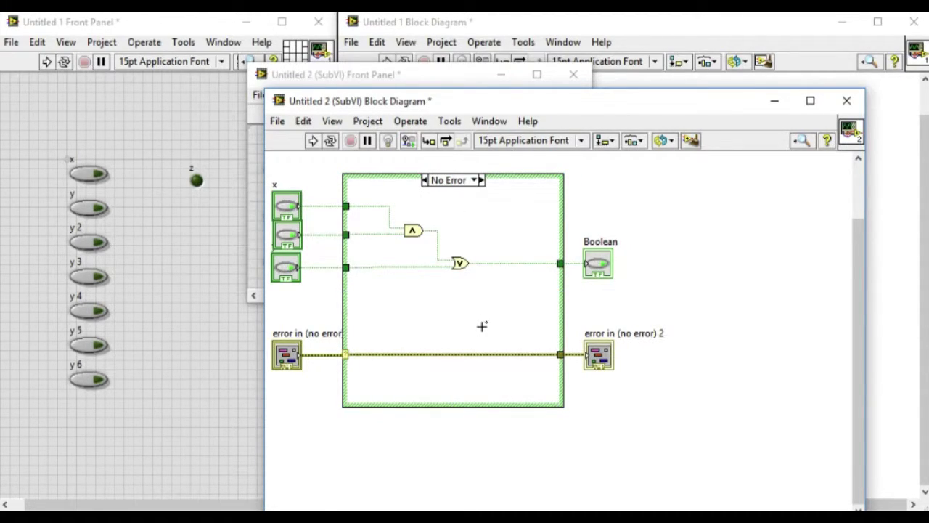
On the enlarged front panel, move error in to the lower left and the Boolean right
key("ctrl+e")
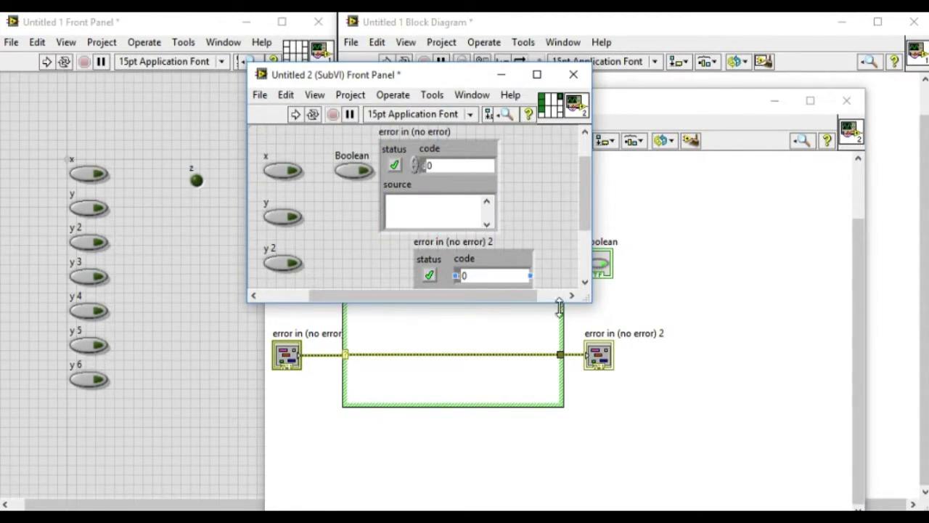
left_click_drag(588, 302, 713, 490)
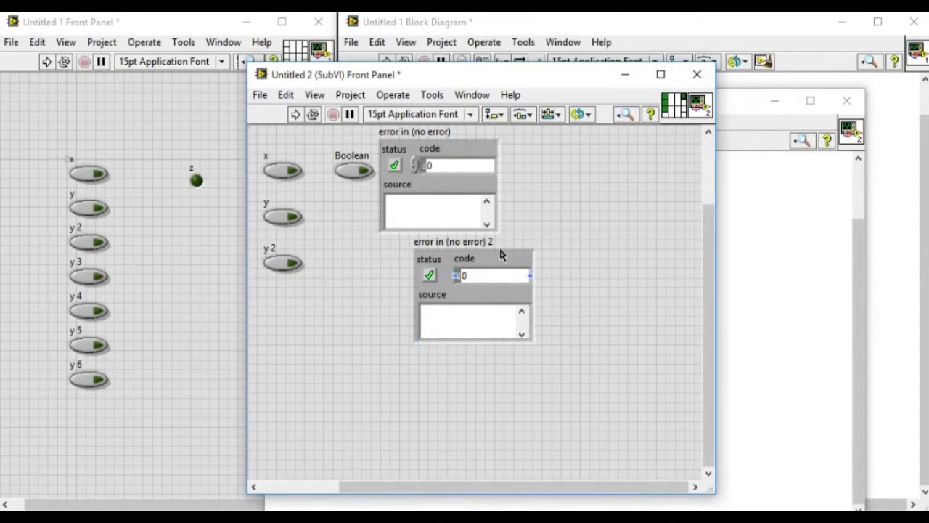
left_click(510, 247)
left_click(472, 138)
left_click_drag(473, 144, 351, 322)
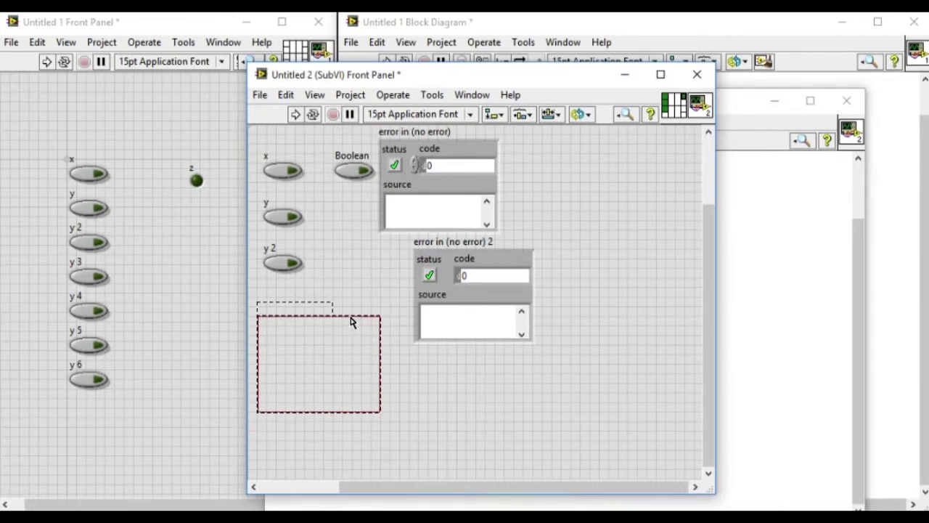
left_click(356, 173)
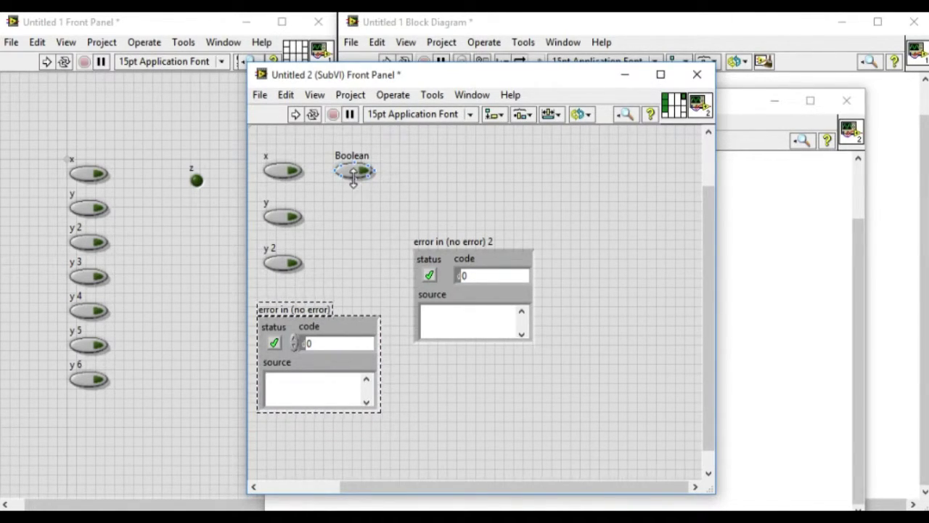
left_click_drag(346, 185, 428, 192)
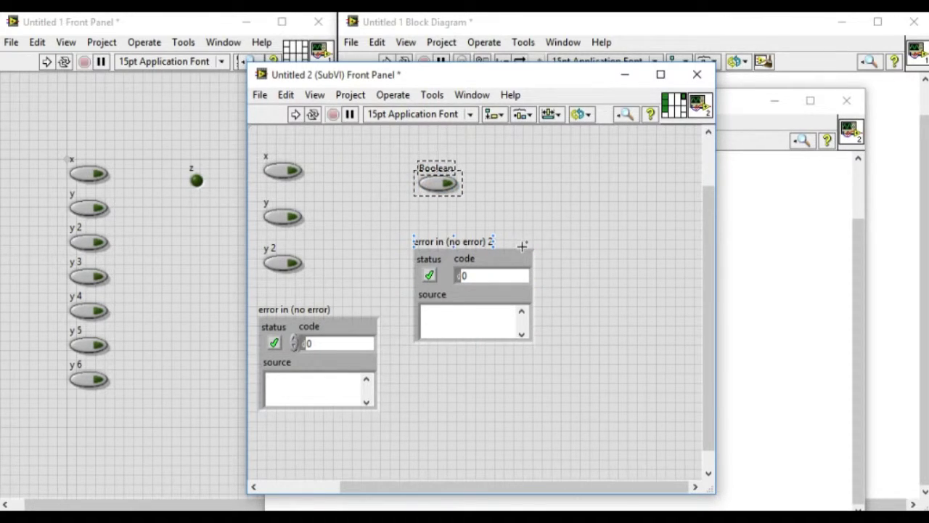
Move the second error cluster down level with the first
left_click(517, 296)
left_click_drag(518, 296, 524, 354)
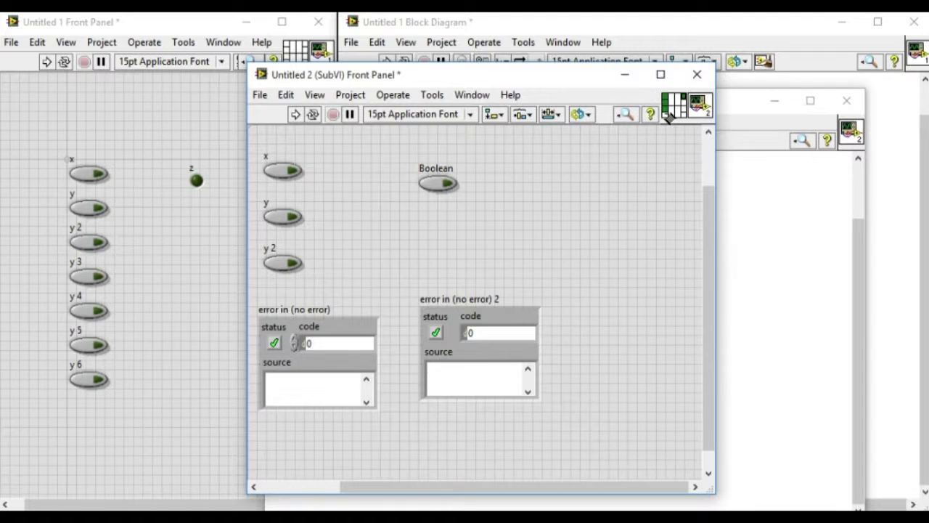
left_click(368, 365)
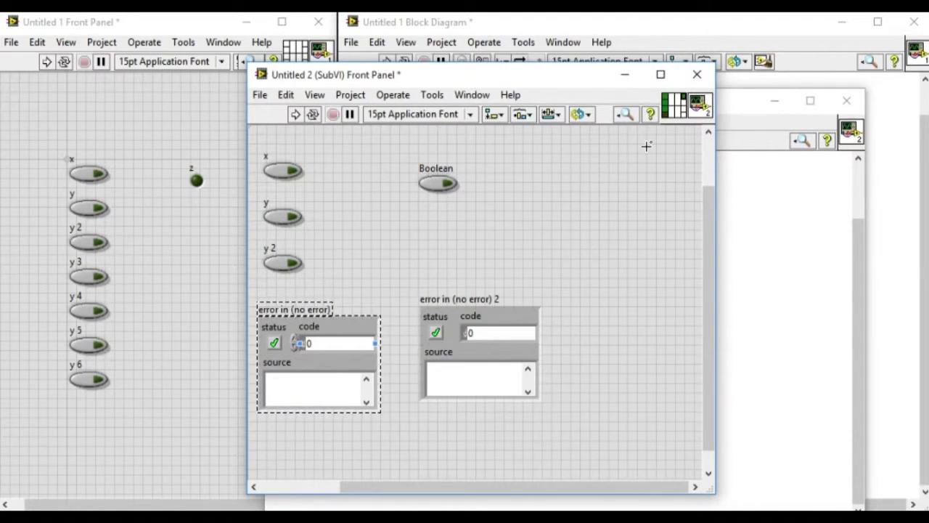
left_click(505, 336)
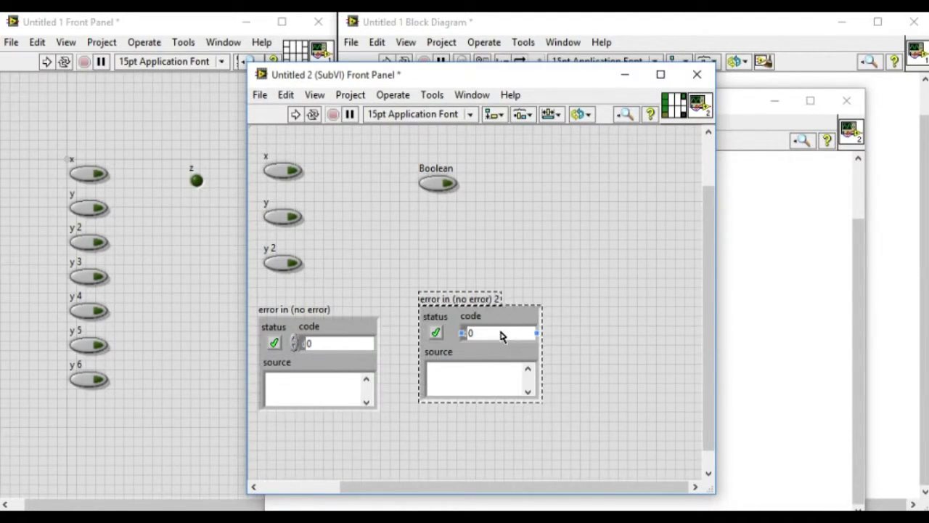
left_click_drag(525, 308, 526, 323)
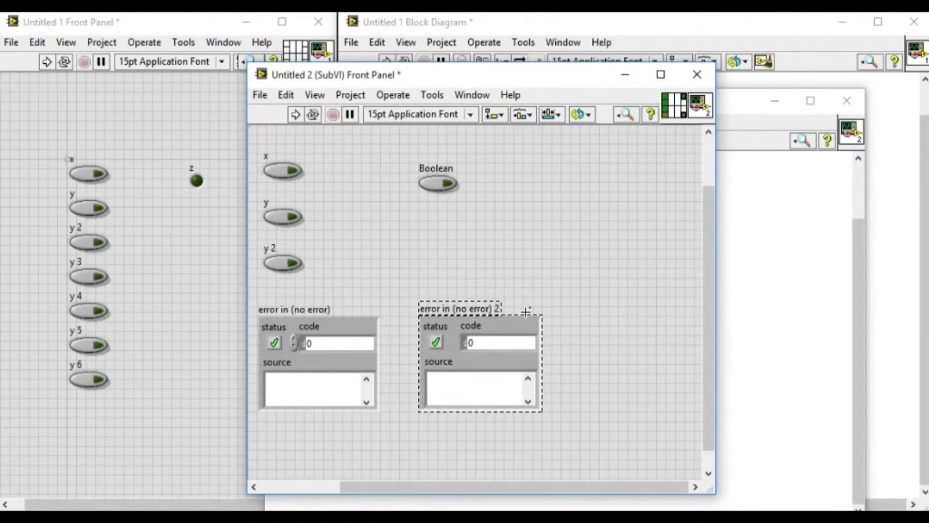
left_click(601, 248)
Delete the remaining AND/OR gates on Untitled 1 Block Diagram and clear broken wires with Ctrl+B
left_click(628, 72)
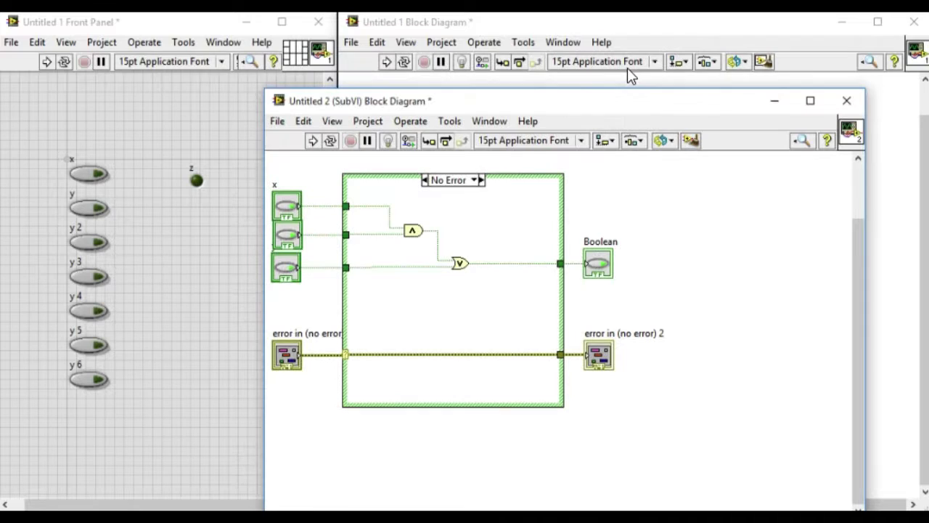
left_click(775, 102)
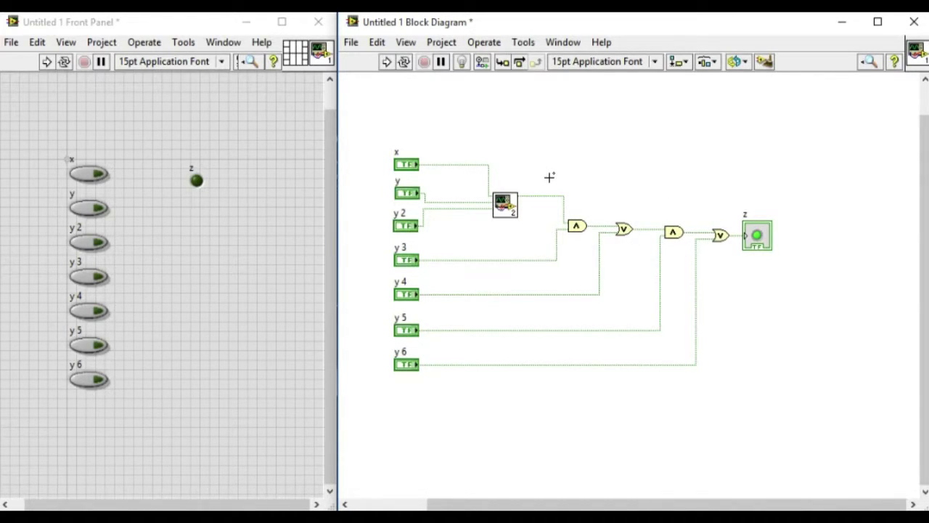
left_click_drag(548, 177, 731, 283)
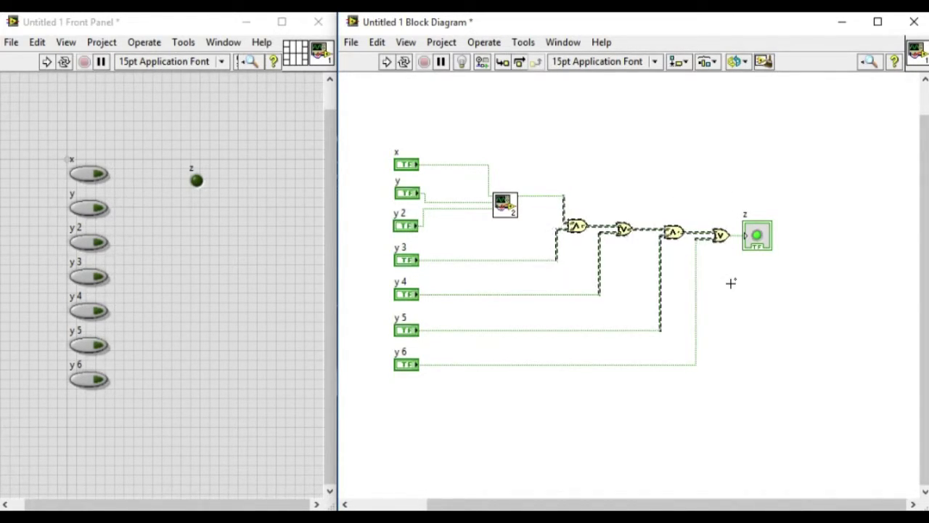
key("Delete")
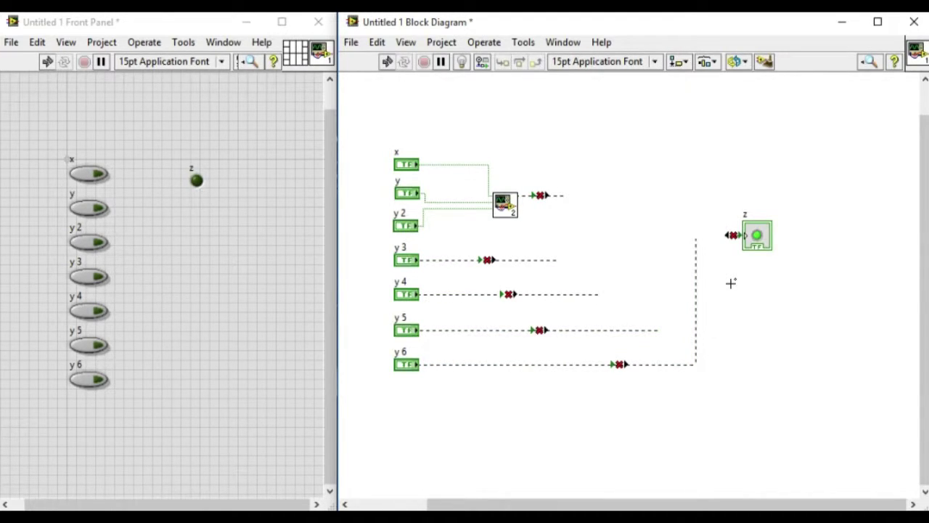
key("ctrl+b")
left_click(510, 204)
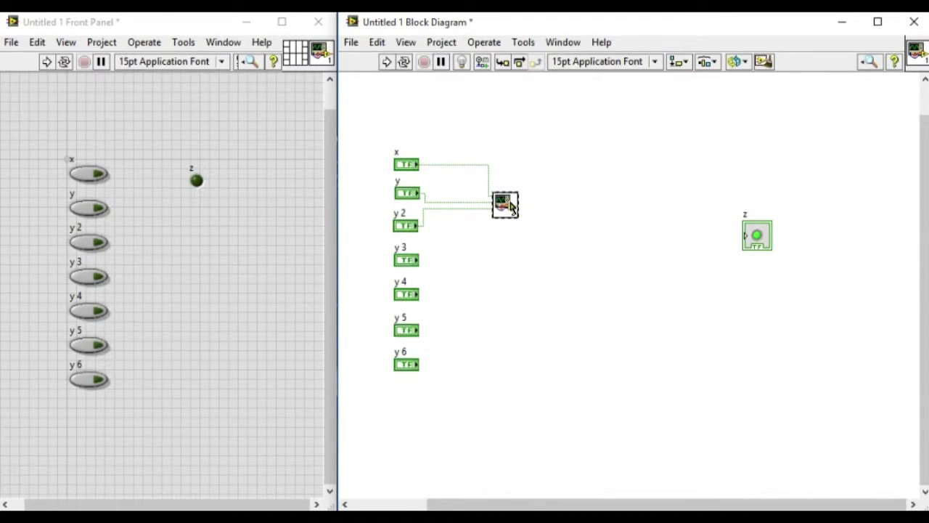
Duplicate the subVI into a row of three and chain their Boolean outputs into z
left_click_drag(510, 207, 646, 207)
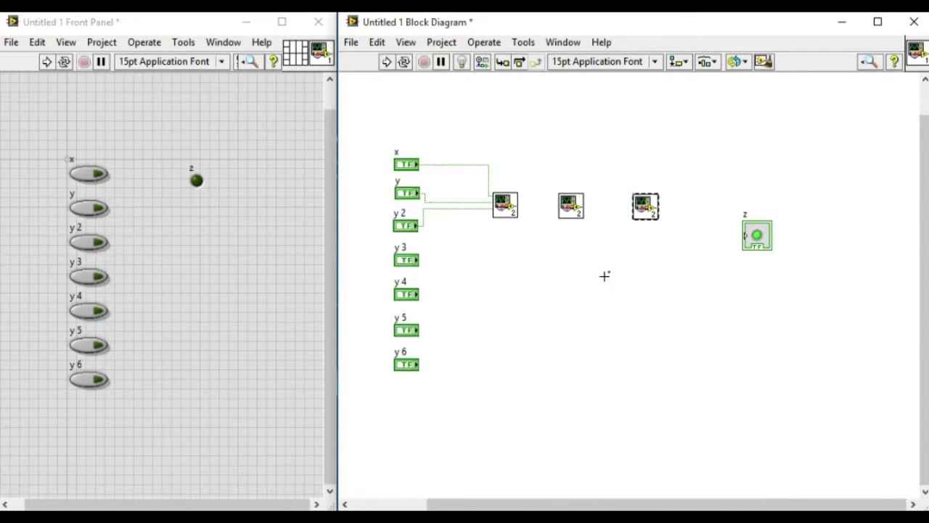
left_click_drag(573, 216, 590, 216)
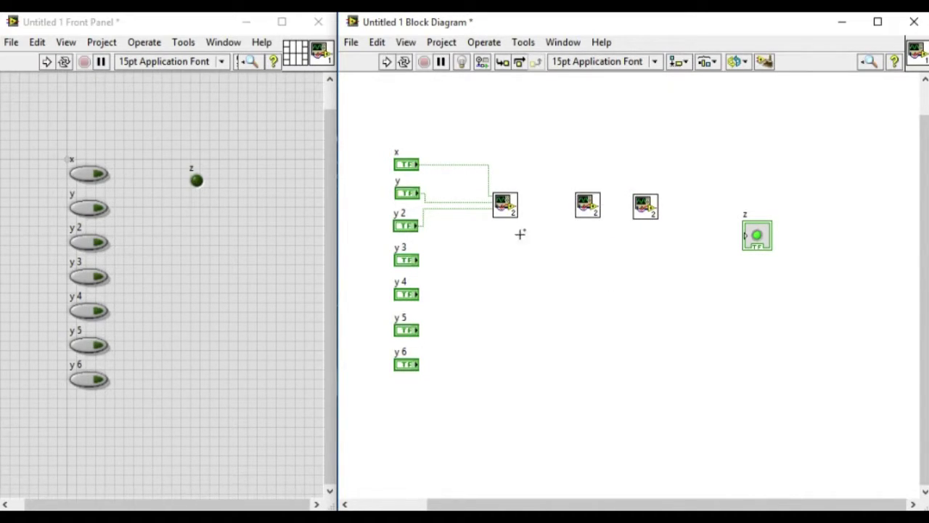
left_click(520, 198)
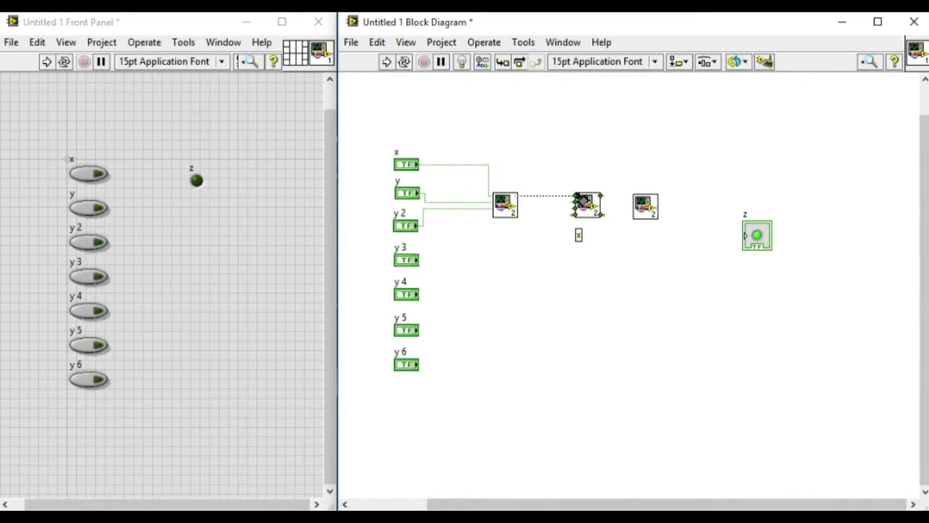
left_click(601, 196)
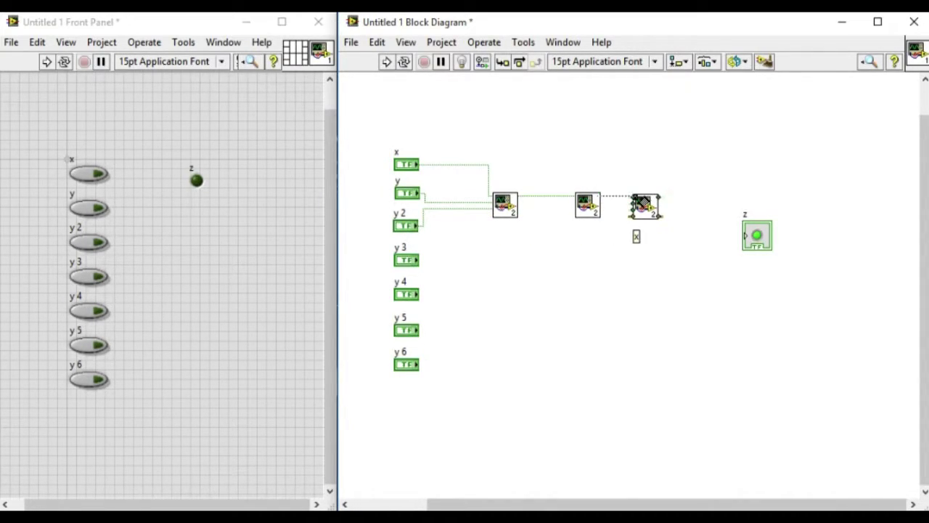
left_click_drag(645, 206, 663, 206)
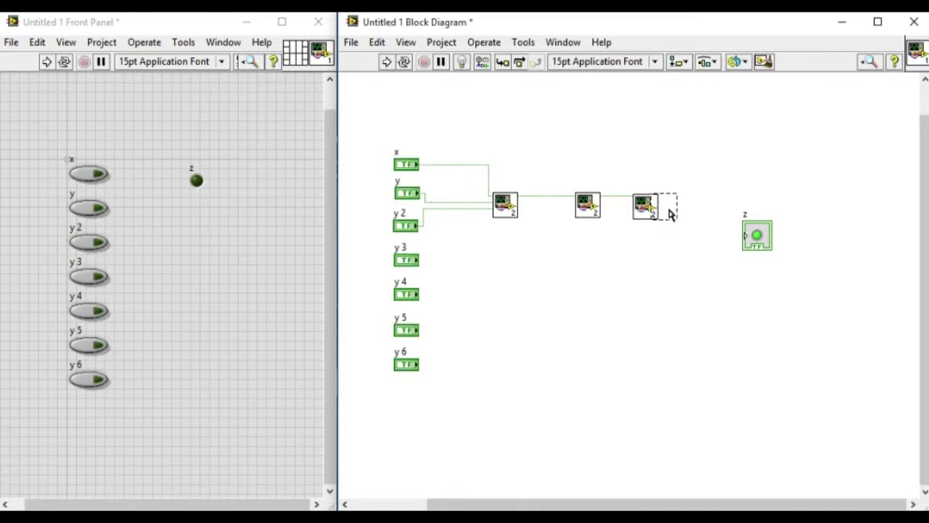
left_click_drag(765, 248, 765, 216)
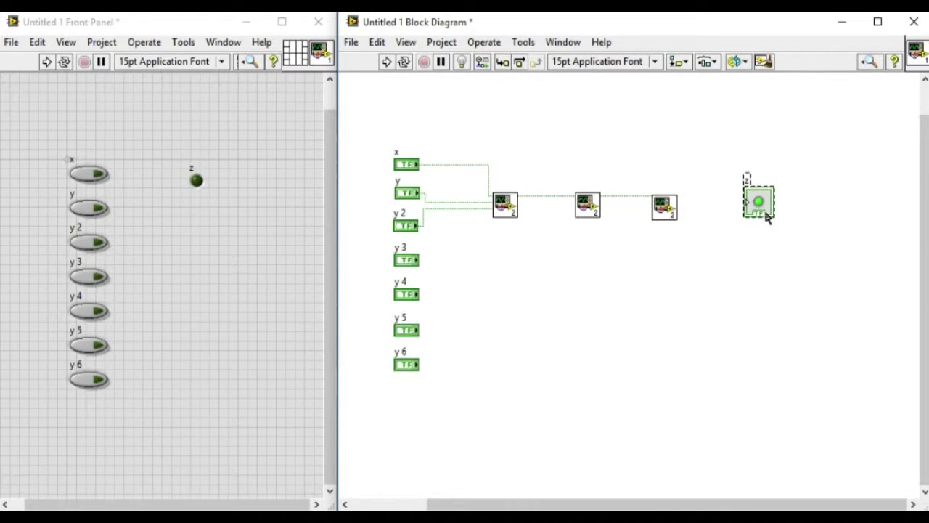
left_click(734, 246)
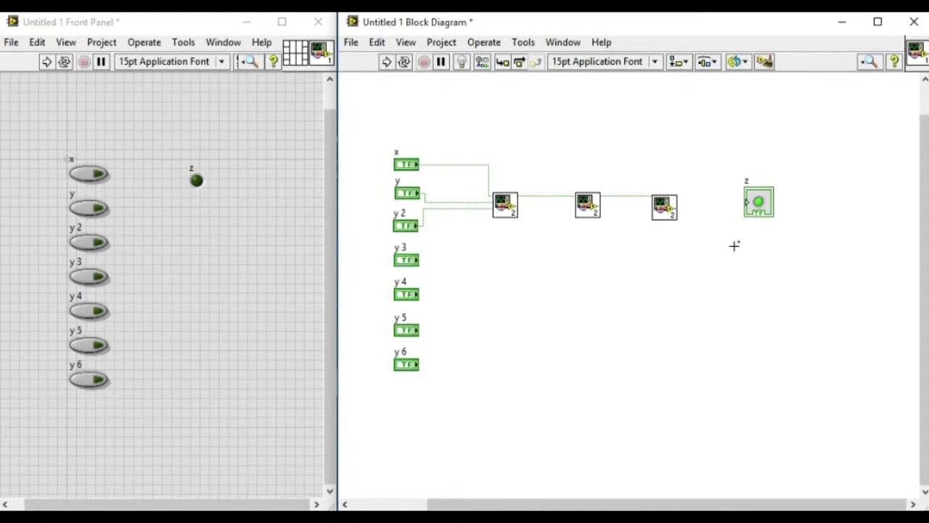
left_click(677, 203)
left_click_drag(771, 206, 772, 200)
left_click(701, 260)
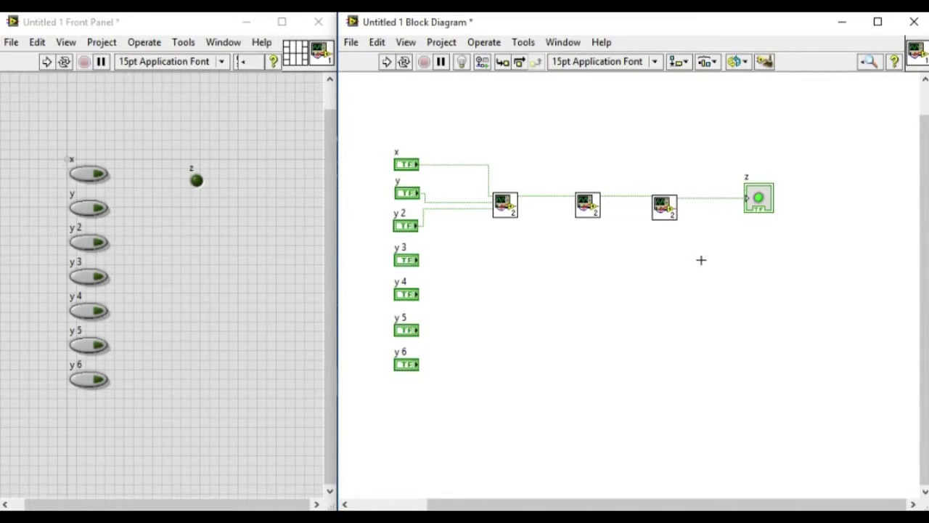
Chain the error wires from the first subVI through the second into the third
left_click(520, 217)
left_click(581, 218)
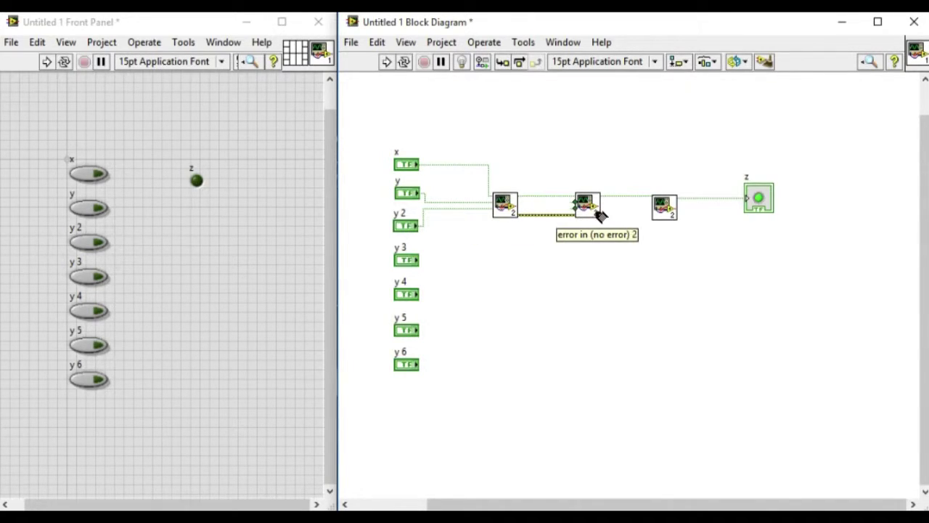
left_click(601, 216)
left_click(652, 219)
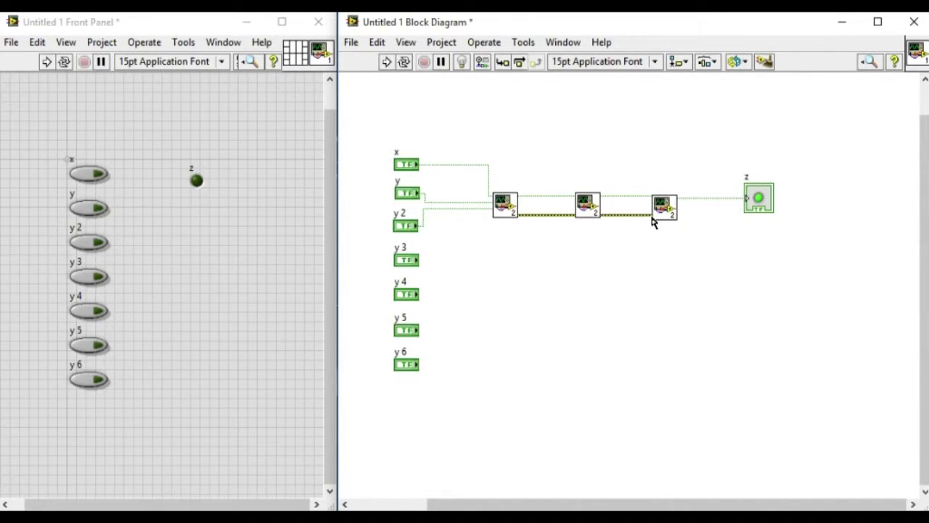
left_click(663, 206)
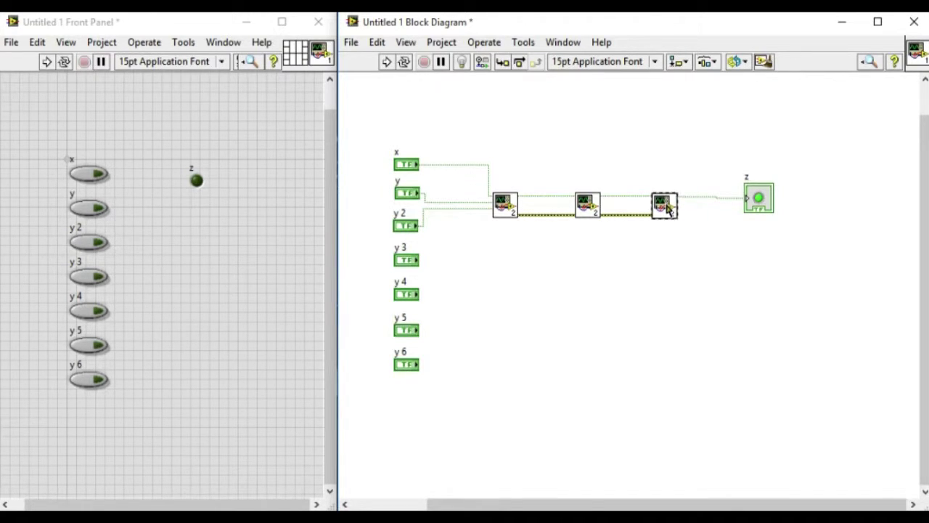
left_click_drag(771, 200, 772, 197)
Wire y 3 and y 4 into the second subVI, rerouting the y 3 wire
left_click(699, 290)
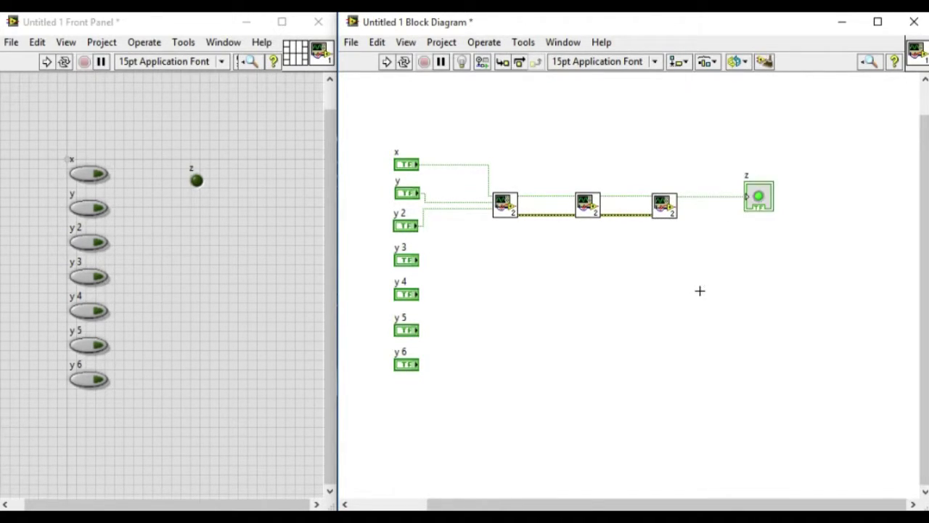
left_click(419, 259)
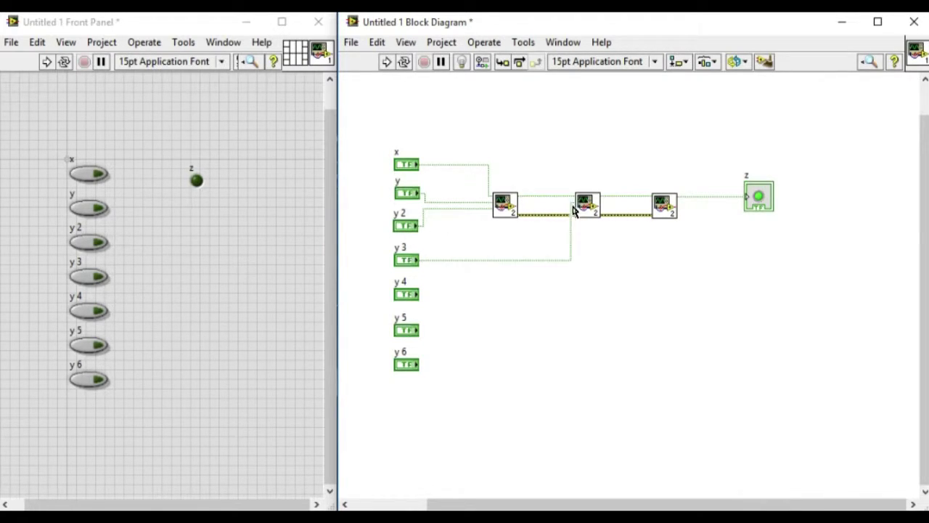
left_click_drag(572, 223, 528, 223)
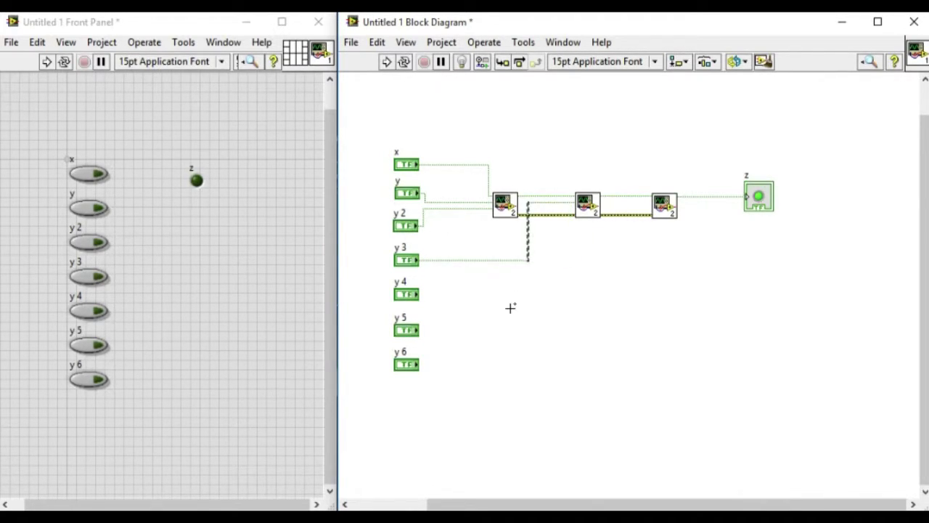
left_click(418, 295)
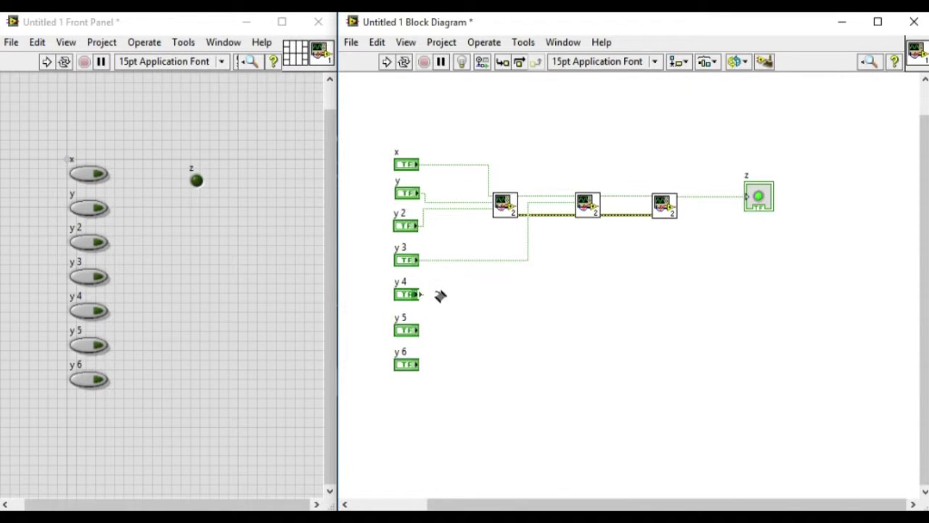
left_click(578, 209)
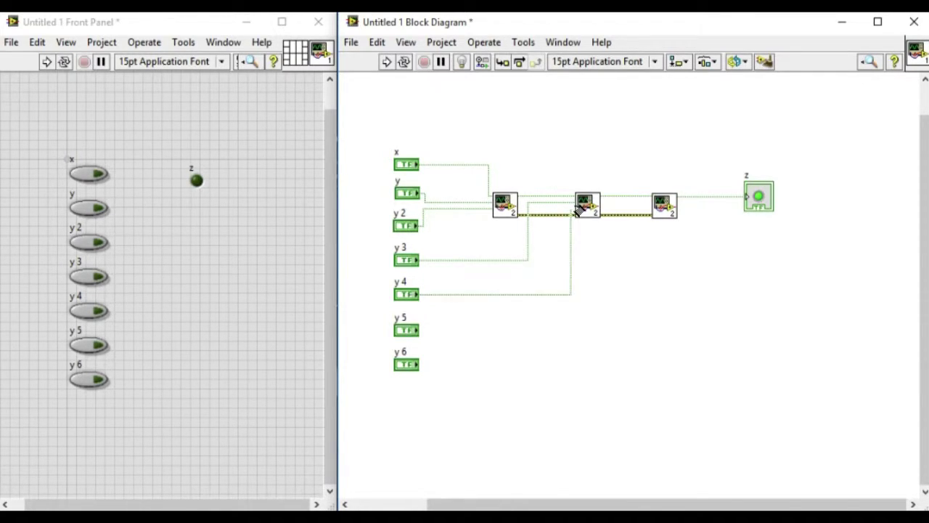
Wire y 5 and y 6 into the third subVI, shifting the y 5 wire left
left_click(421, 331)
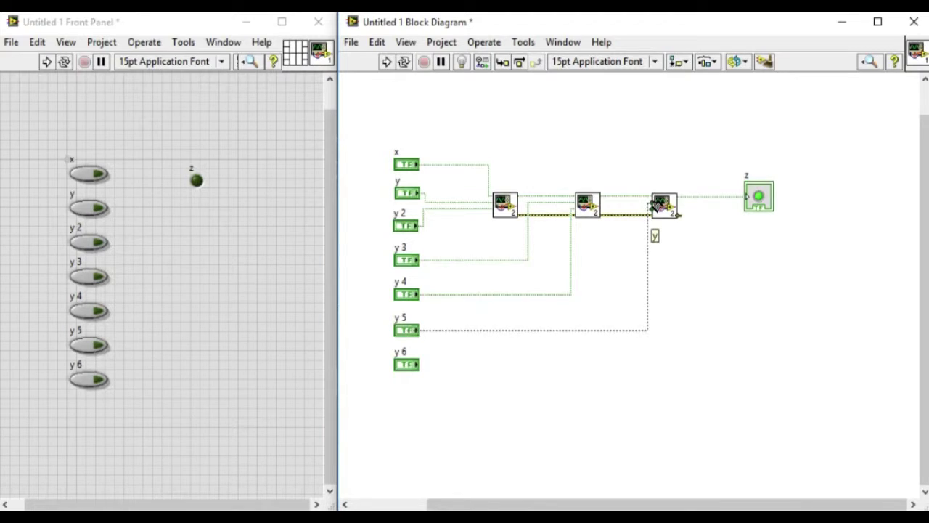
left_click(659, 207)
left_click_drag(646, 244, 616, 245)
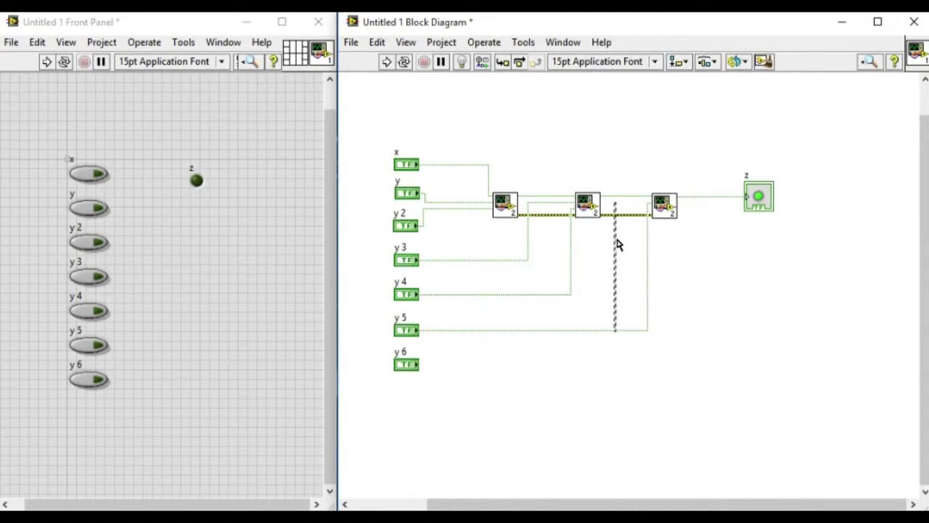
left_click(422, 365)
left_click(657, 209)
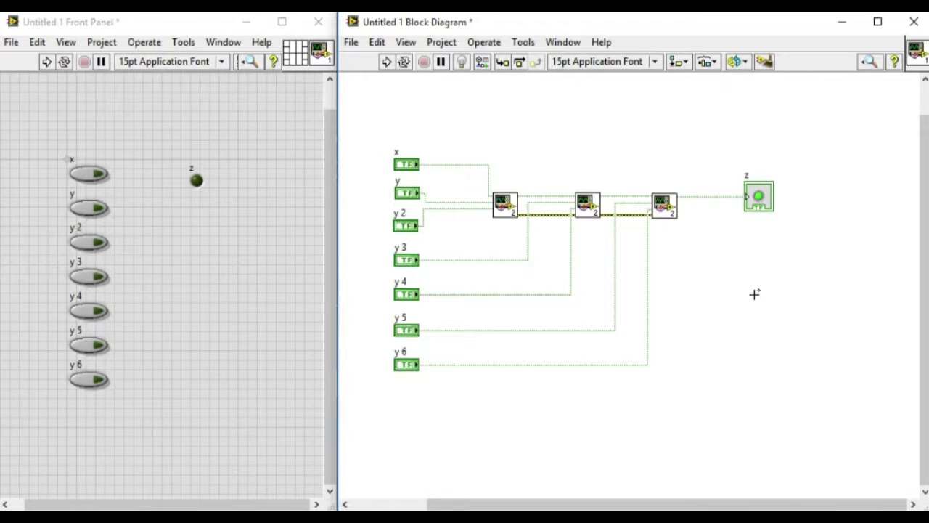
In the subVI's Icon Editor, delete the VI Icon layer and draw a border
double_click(506, 205)
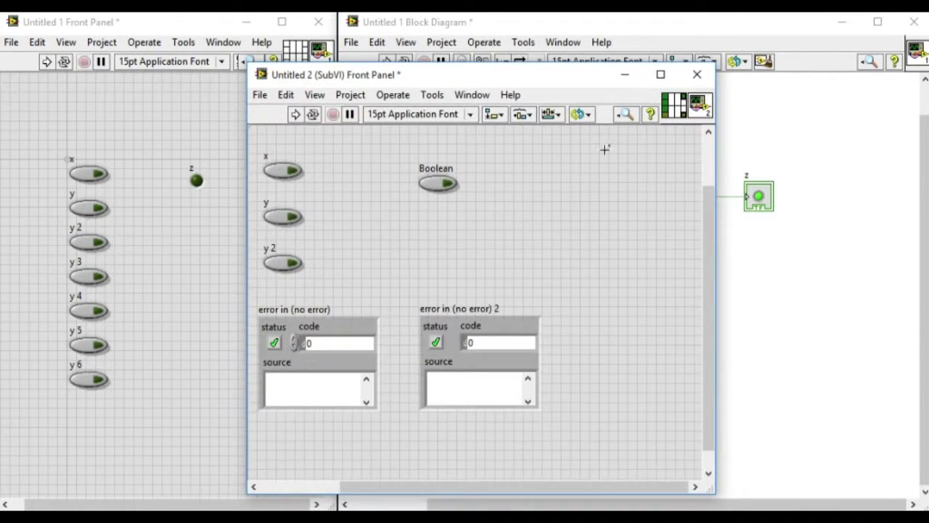
double_click(702, 106)
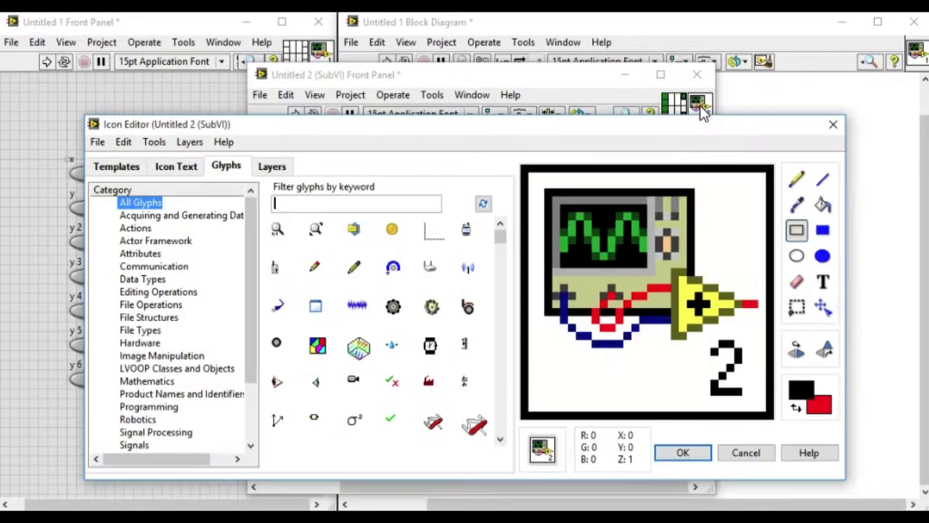
left_click(271, 166)
left_click(171, 283)
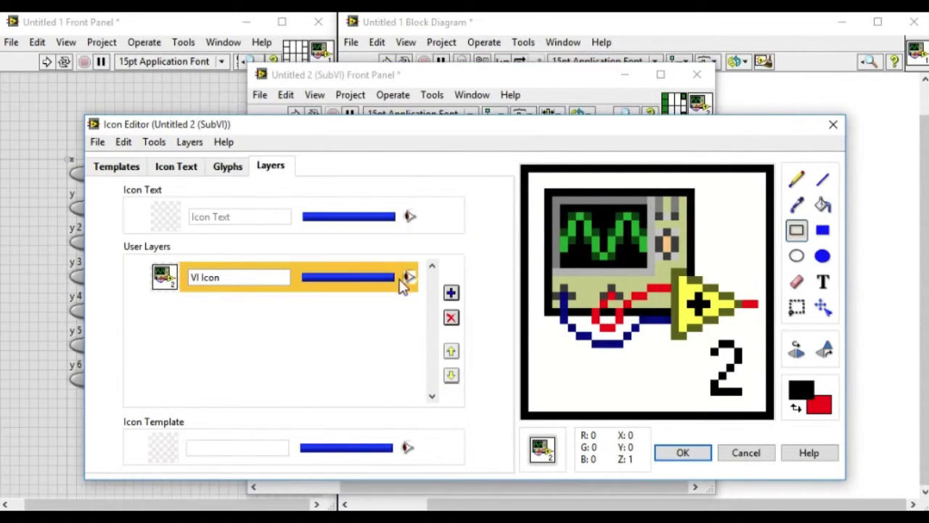
left_click(451, 318)
double_click(797, 231)
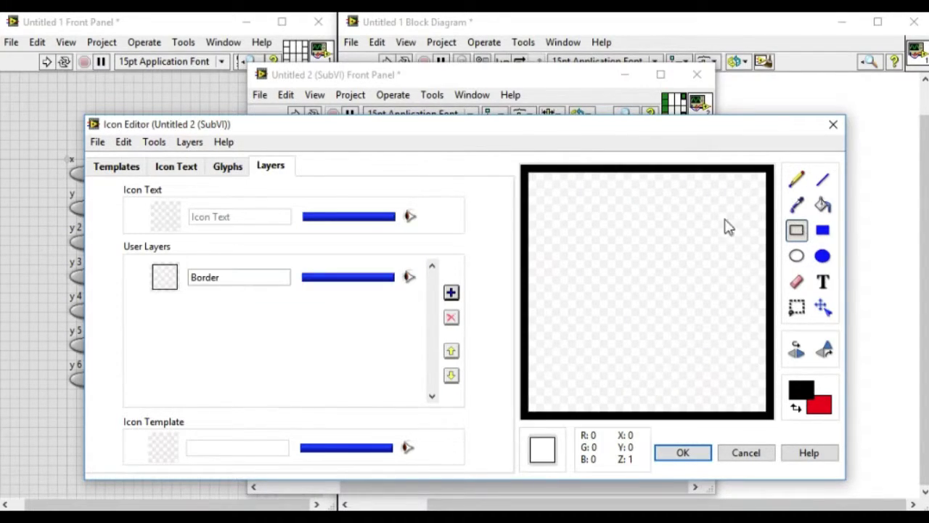
Enter 'logic' as the icon text, apply it, and close the subVI panel
left_click(173, 167)
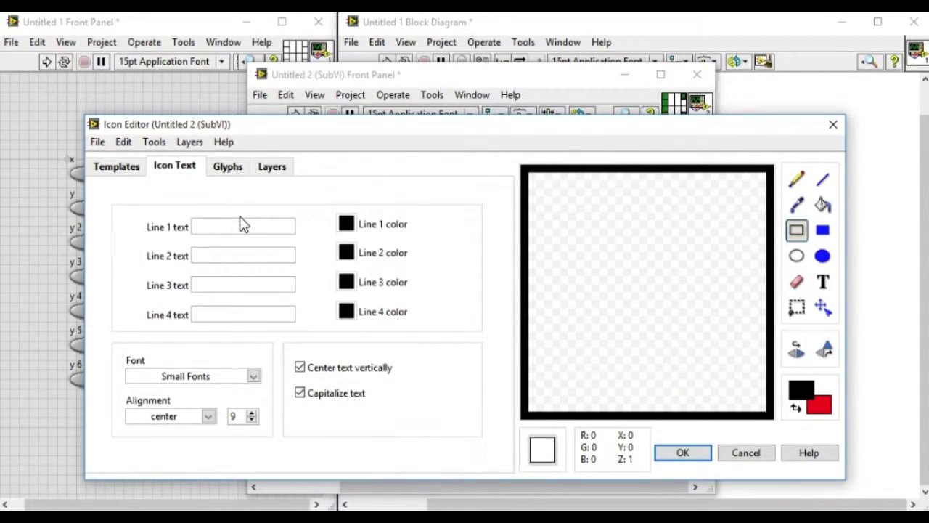
type("Lio")
key("BackSpace")
key("BackSpace")
type("o")
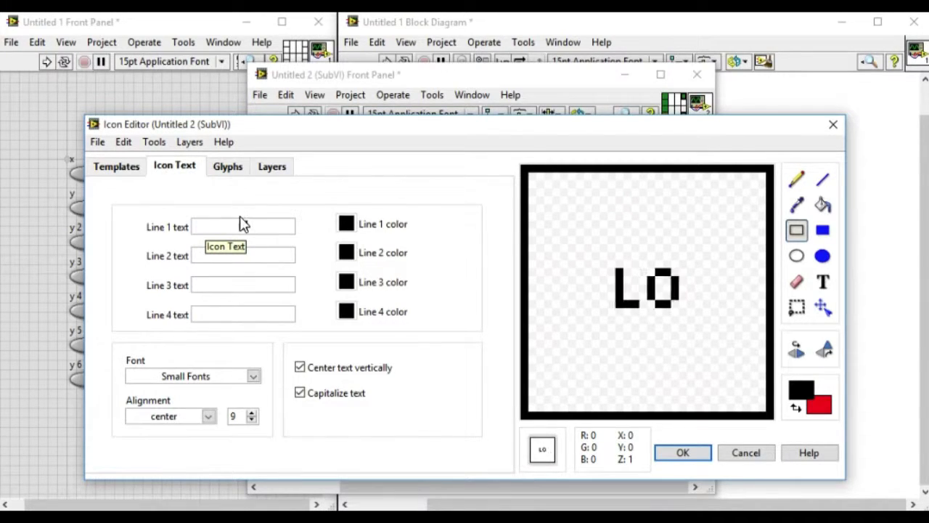
type("gic")
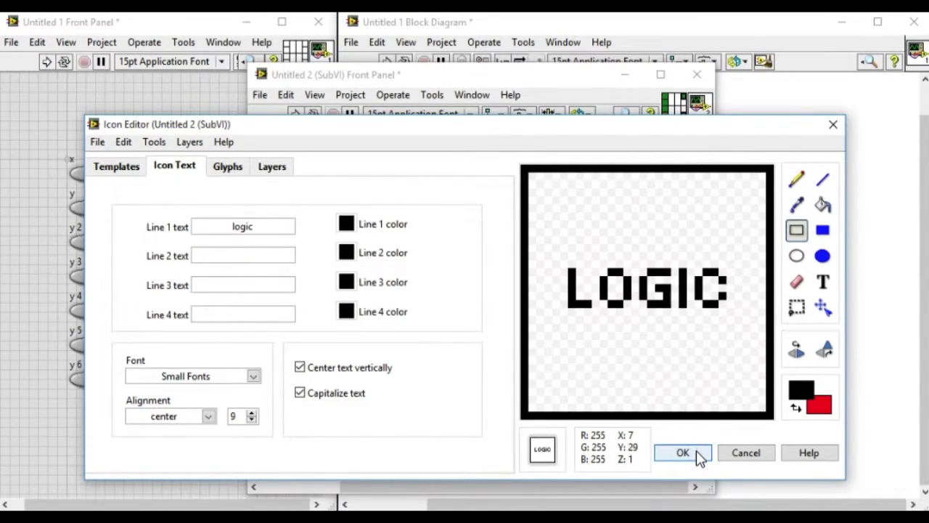
left_click(690, 449)
key("ctrl+w")
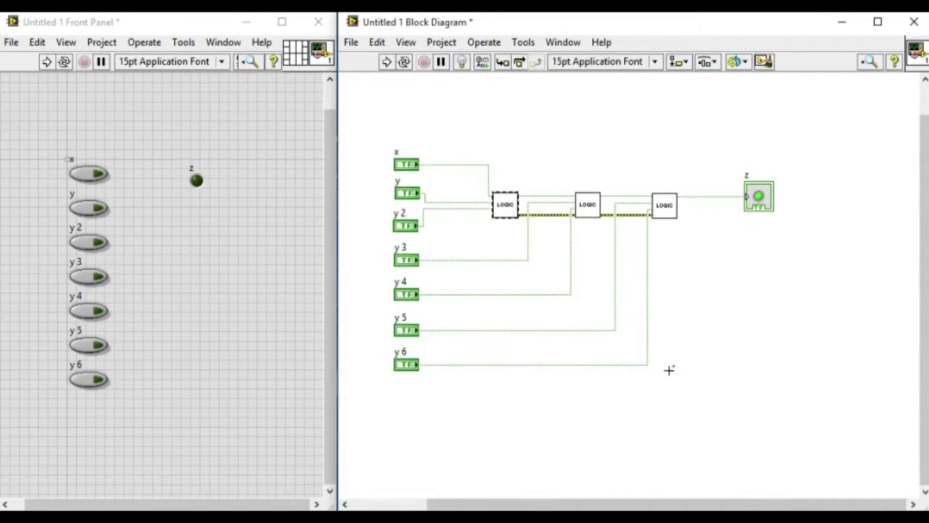